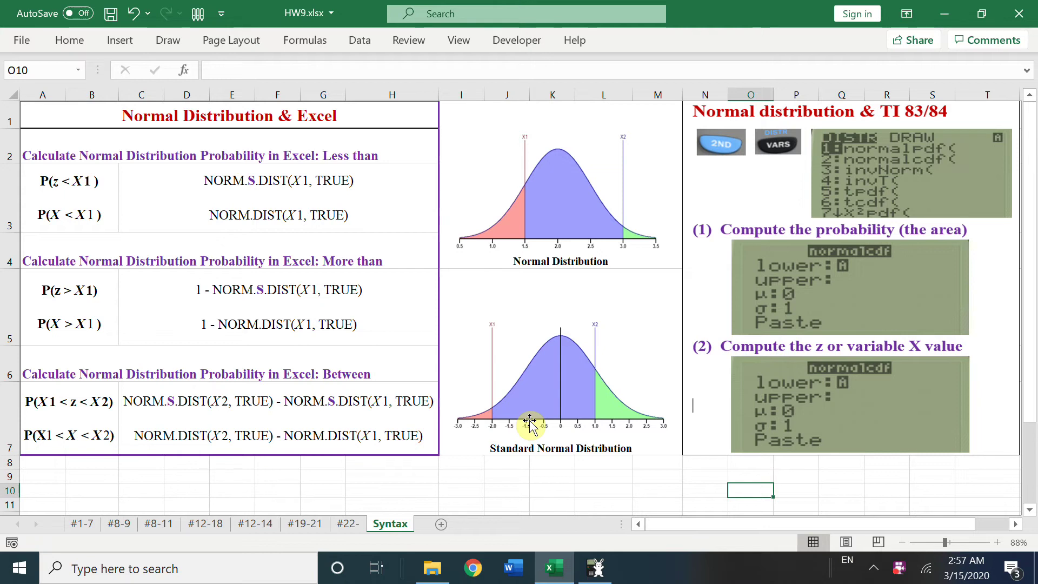
Show the #1-7 worksheet, then switch to the Wabbitemu calculator and open its normalcdf function.
click(83, 523)
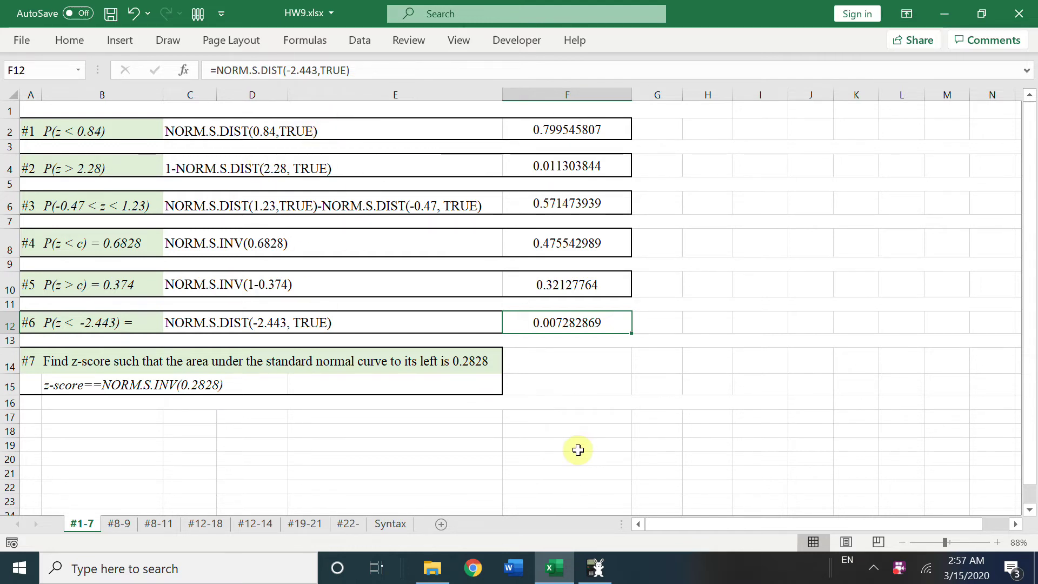
click(596, 567)
click(823, 297)
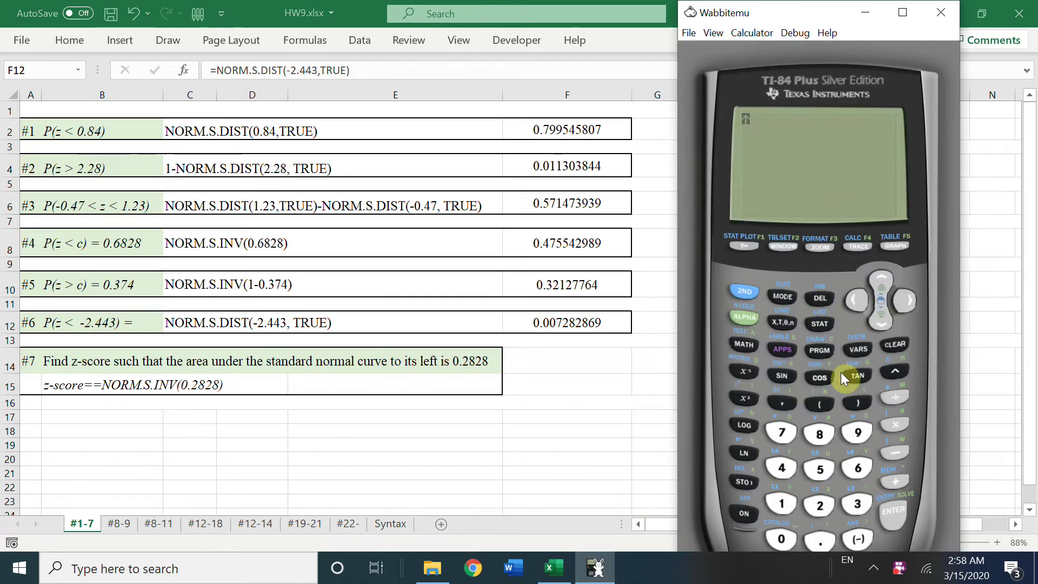
click(858, 349)
click(858, 350)
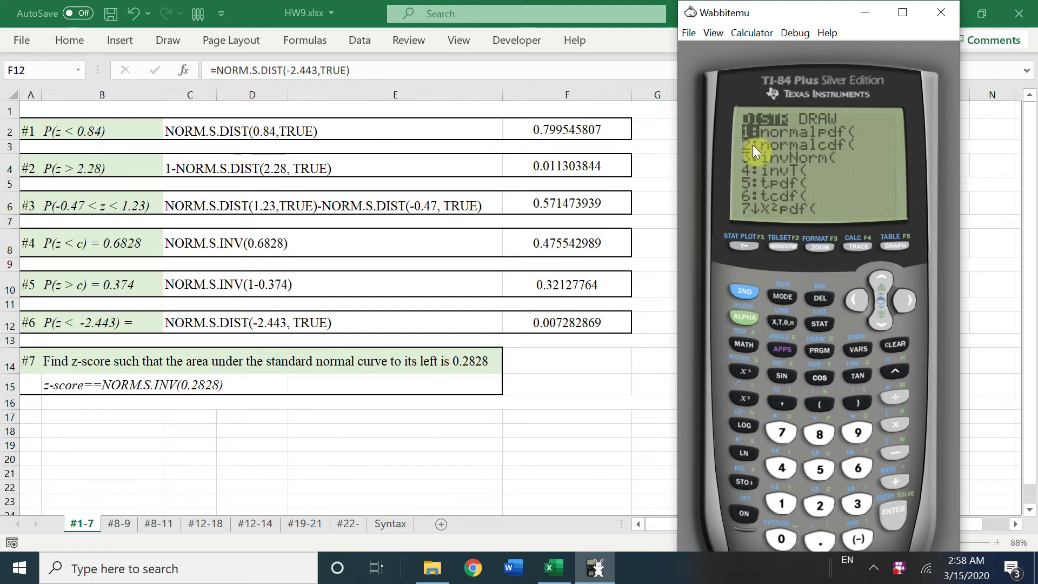
click(811, 493)
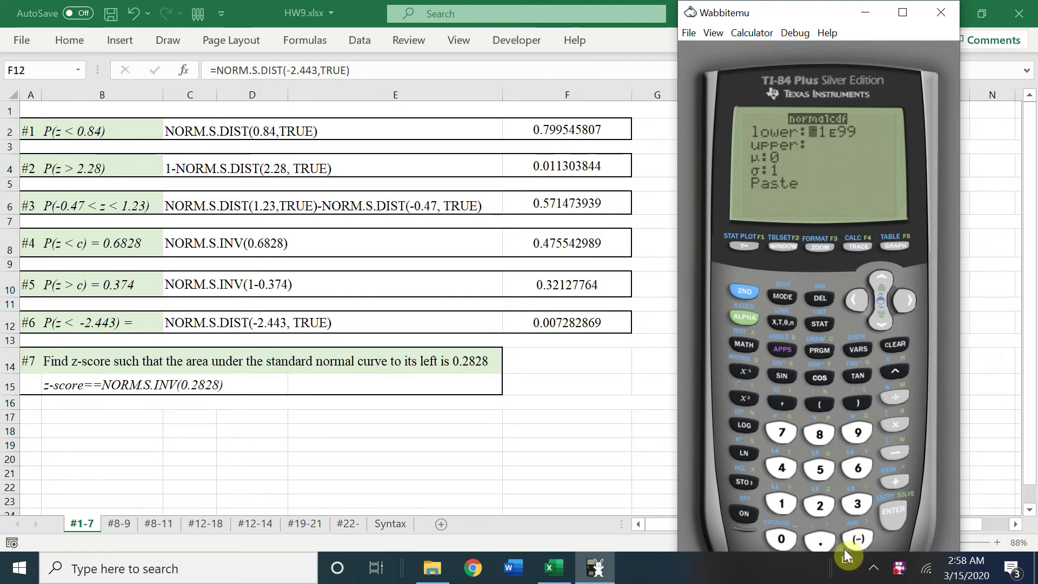
Evaluate normalcdf with lower bound -1000 and upper bound .84, using mean 0 and standard deviation 1, for problem #1.
click(858, 540)
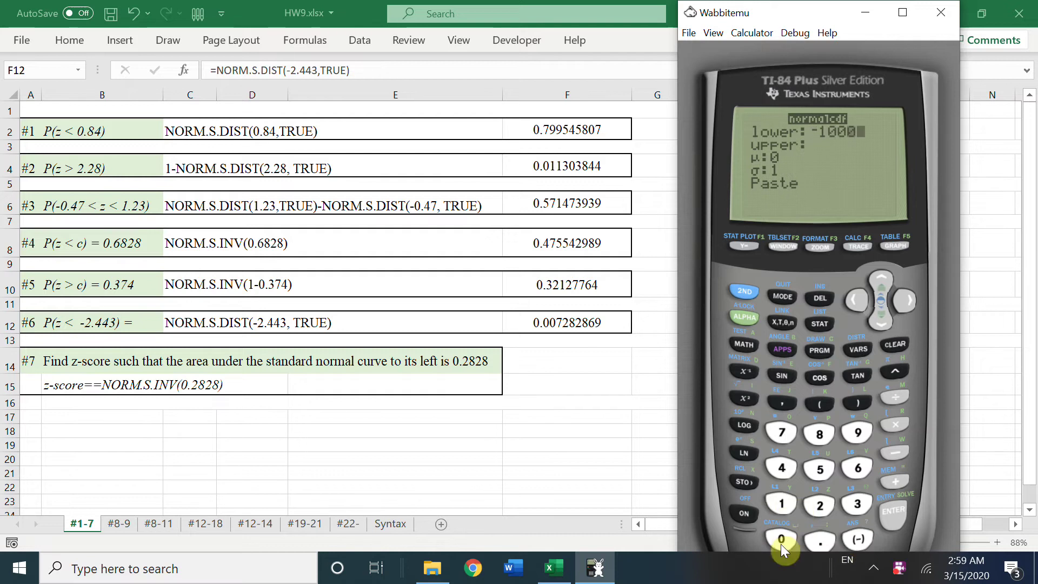
key(Return)
text(.)
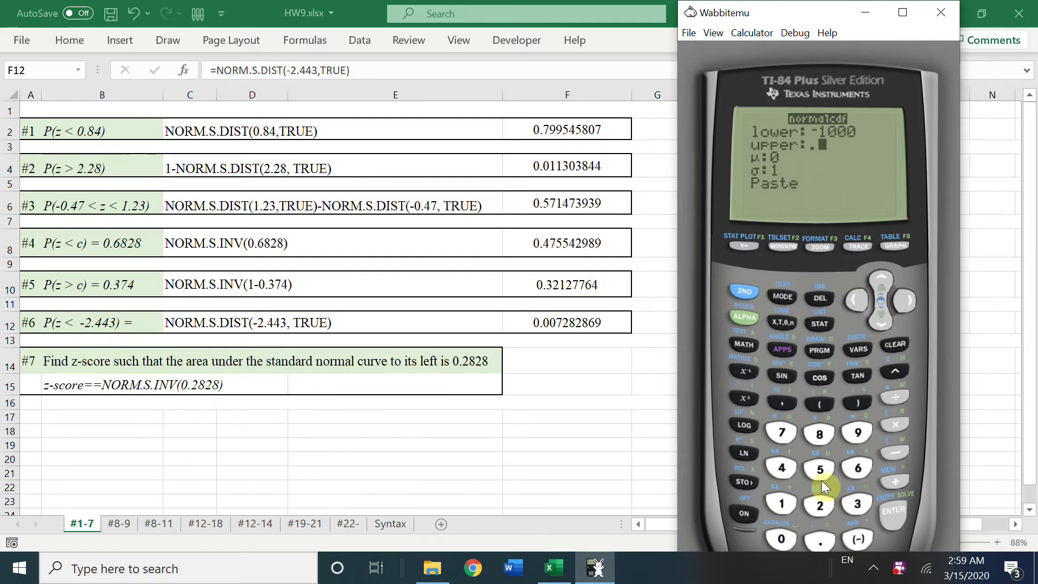
click(820, 434)
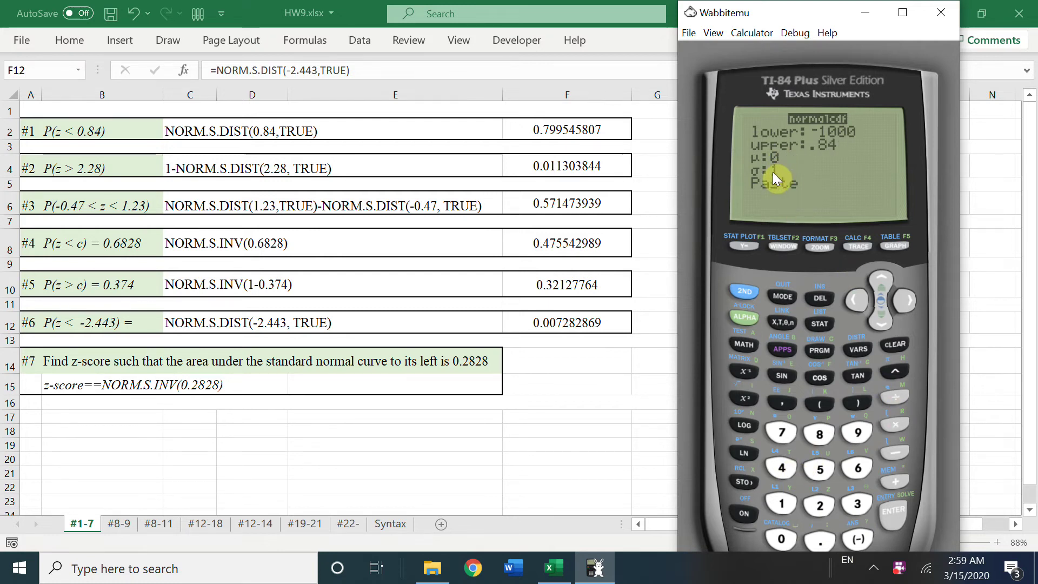
click(899, 514)
click(900, 517)
click(901, 517)
key(Return)
key(Return)
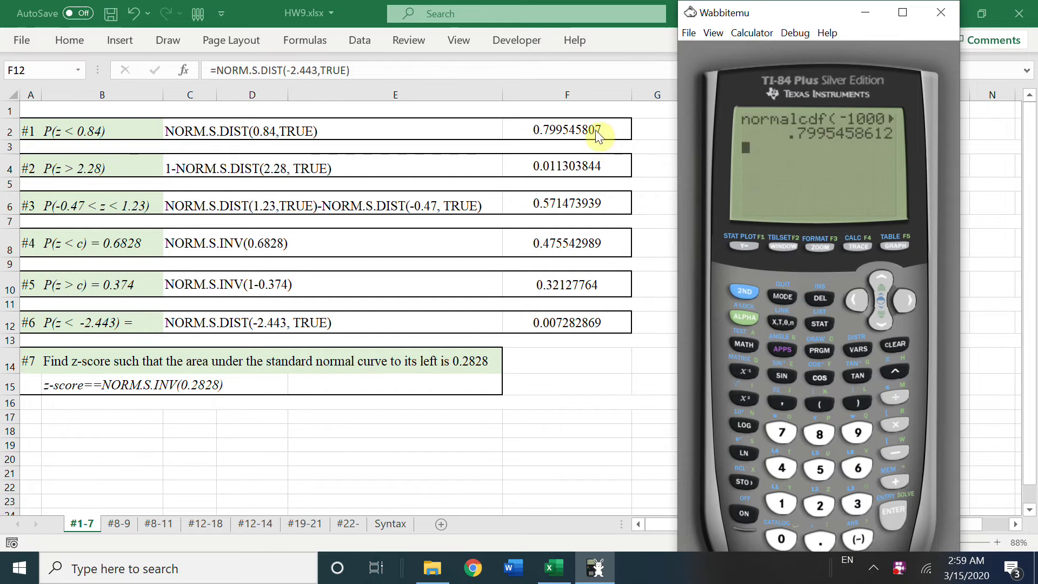
Start a new normalcdf calculation on the calculator for problem #2 and set its lower bound to 2.28.
key(alt+Tab)
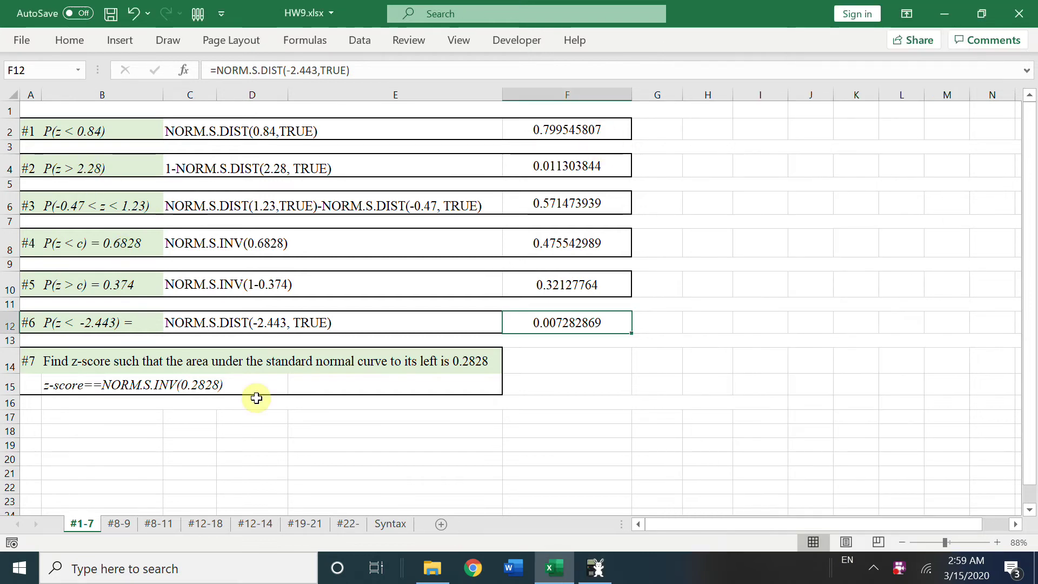
key(alt+Tab)
click(744, 292)
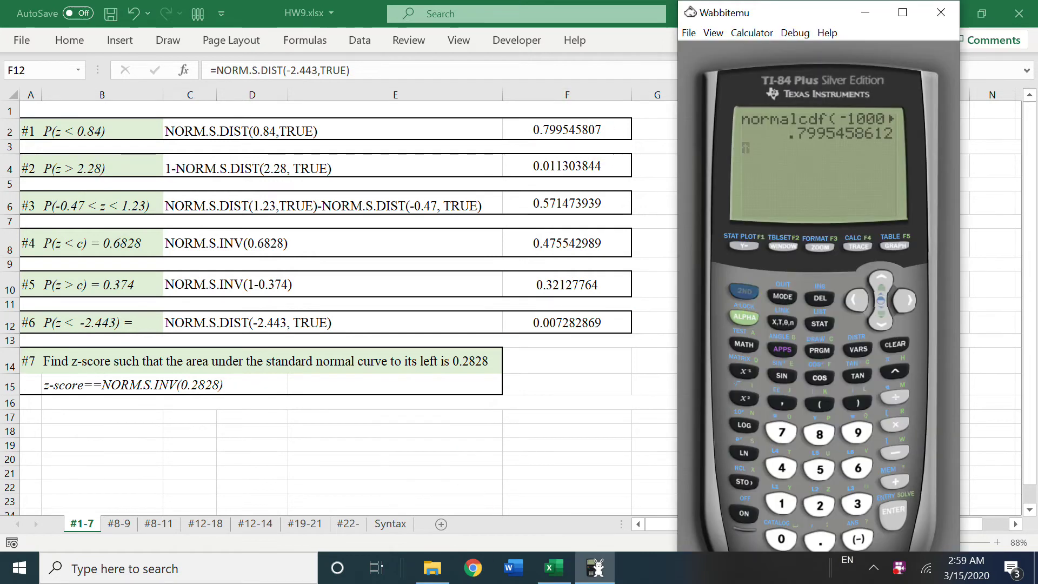
click(858, 348)
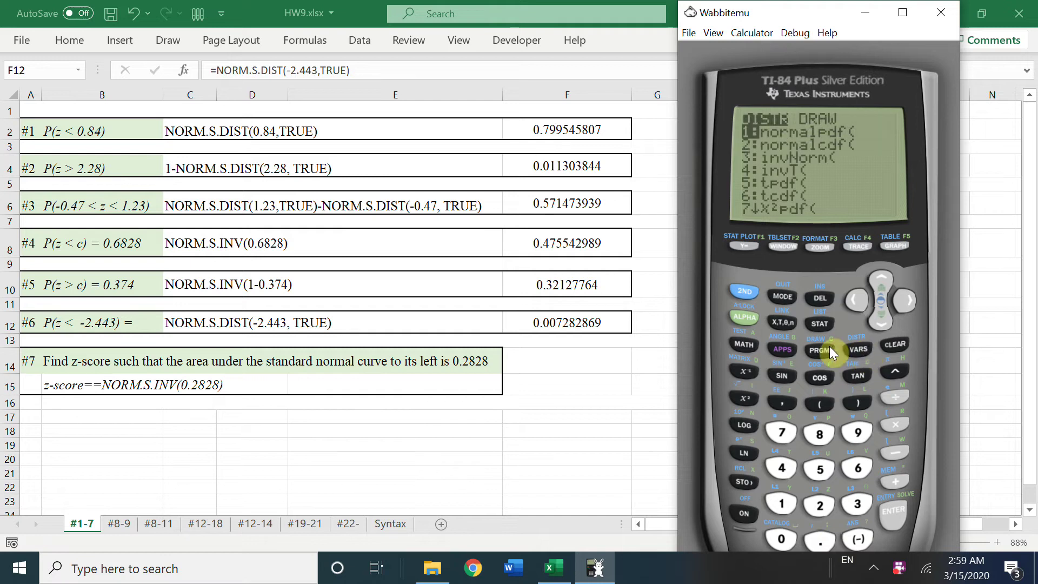
click(817, 507)
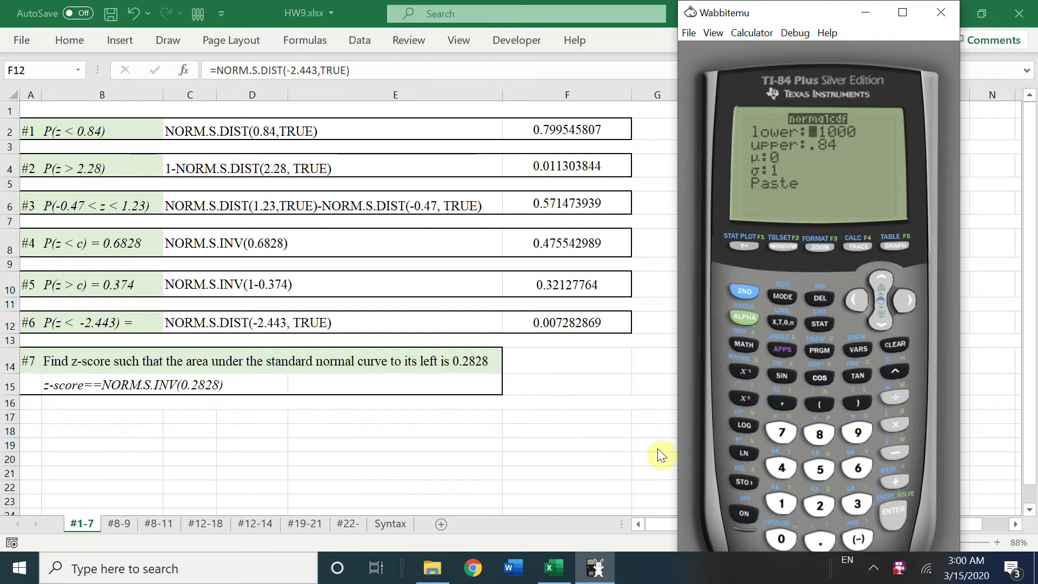
click(818, 506)
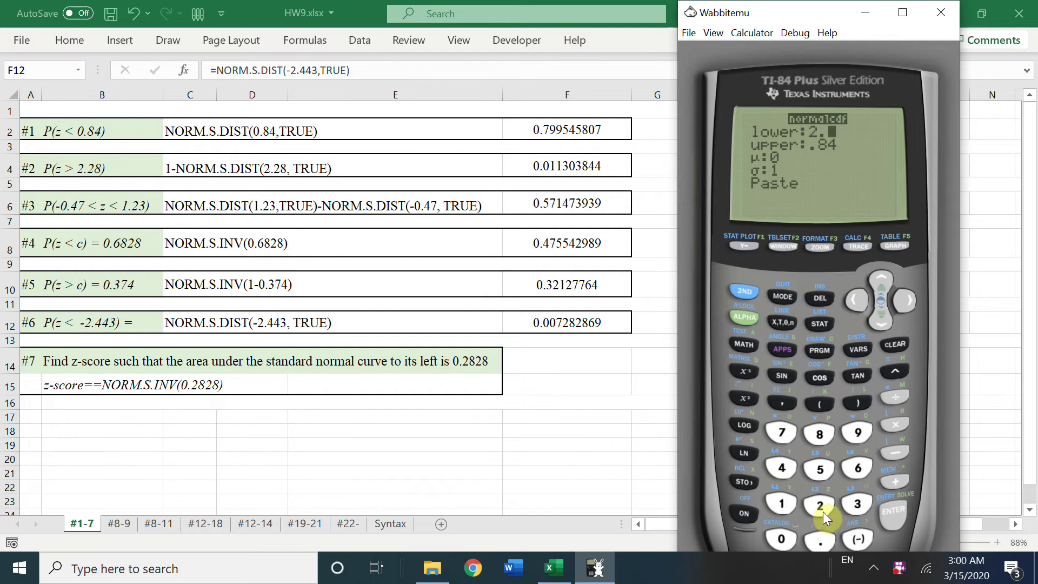
click(818, 431)
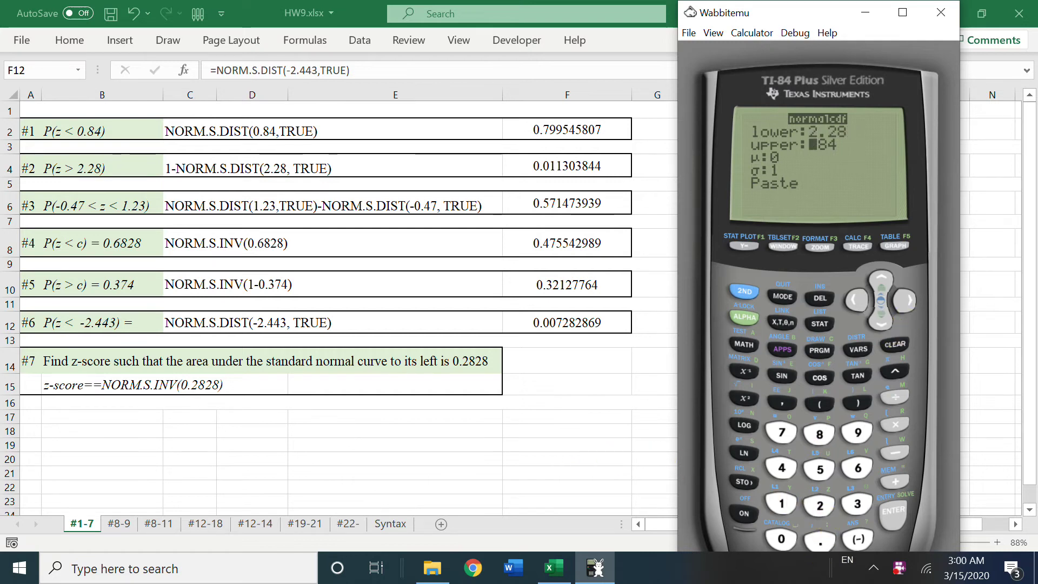
Set the normalcdf upper bound to 1000 and evaluate P(z > 2.28).
click(784, 502)
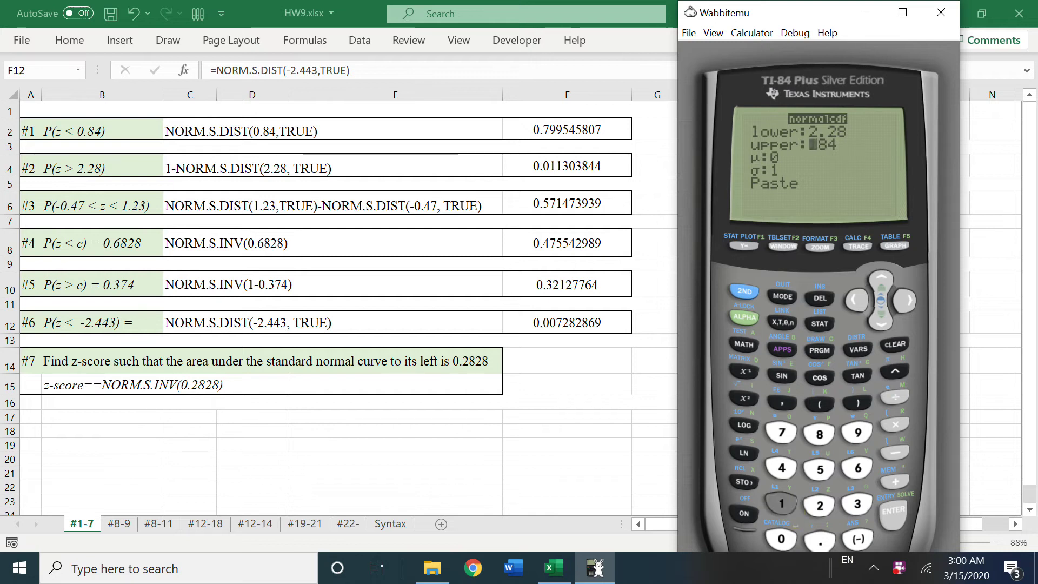
click(778, 539)
click(779, 539)
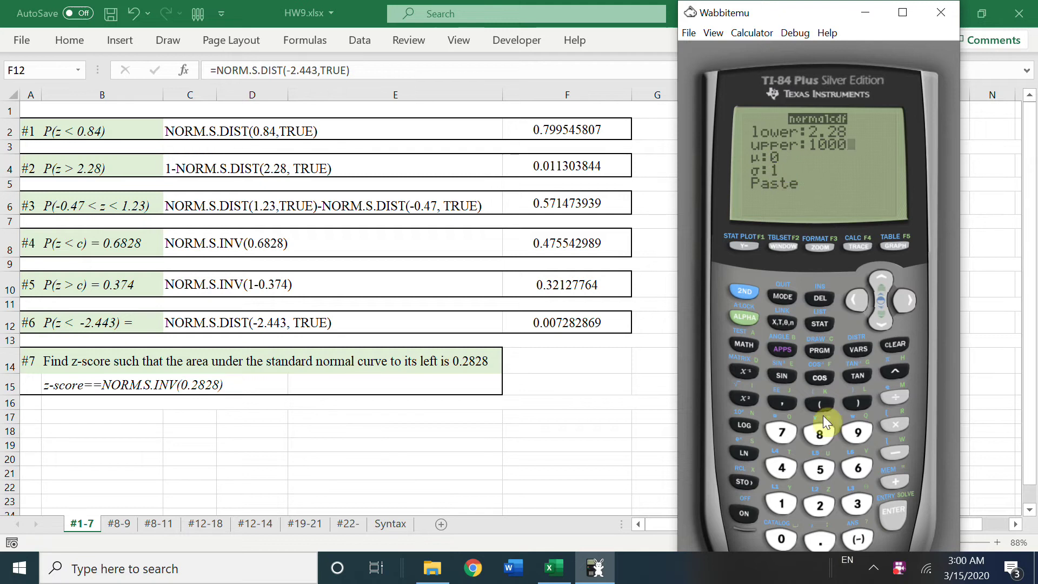
click(893, 511)
click(893, 511)
click(893, 511)
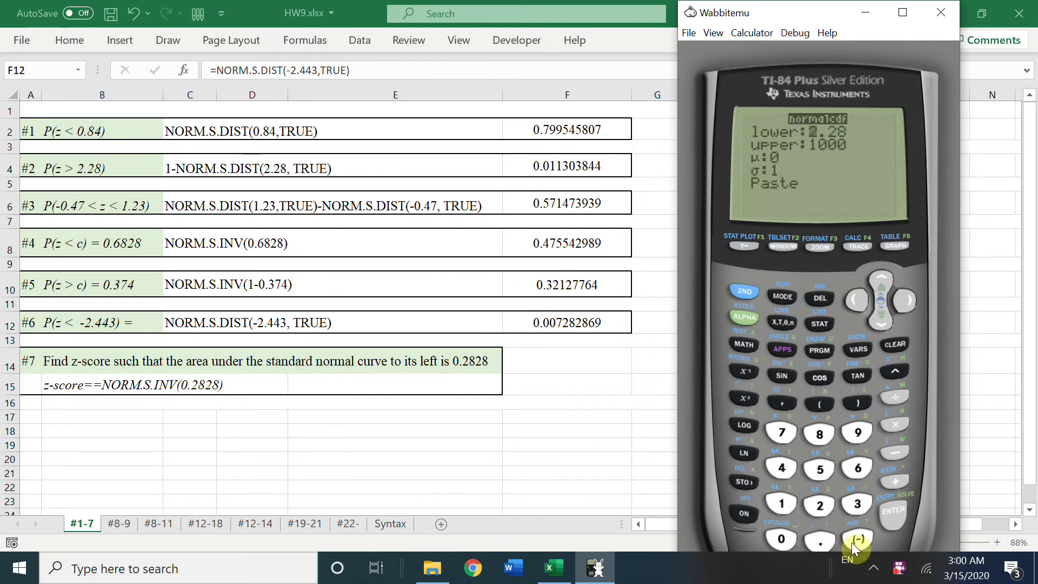
Evaluate normalcdf with lower bound -.47 and upper bound 1.23, using mean 0 and standard deviation 1, for problem #3.
click(820, 541)
click(790, 468)
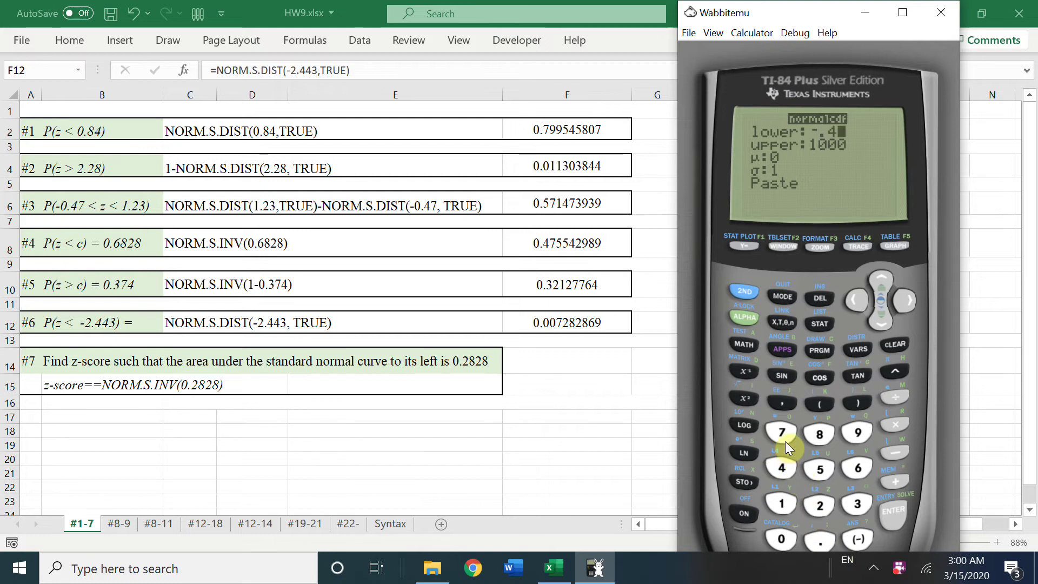
click(881, 323)
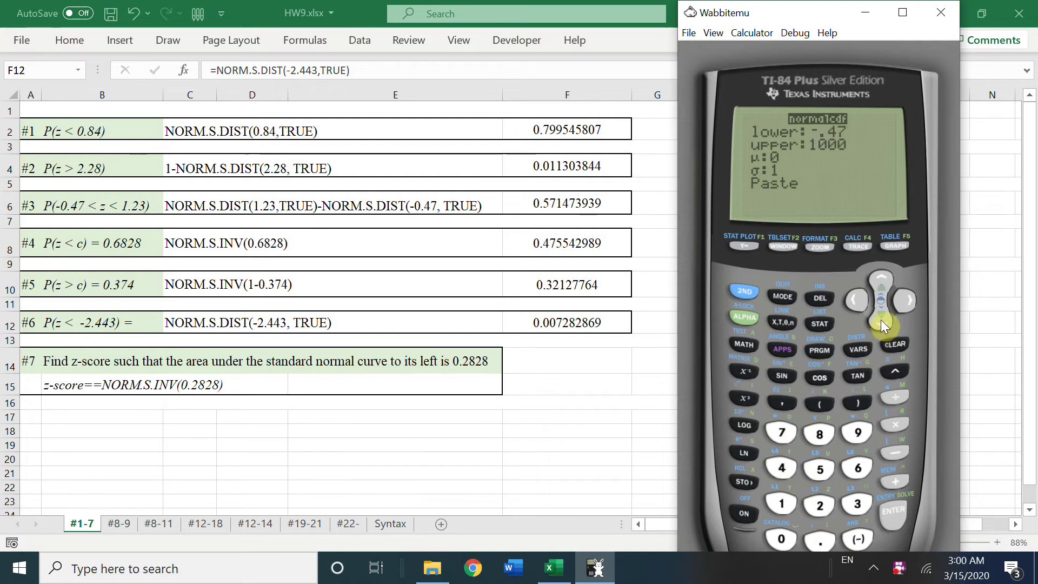
click(781, 503)
click(820, 541)
click(820, 505)
click(857, 503)
click(892, 511)
click(892, 511)
key(Return)
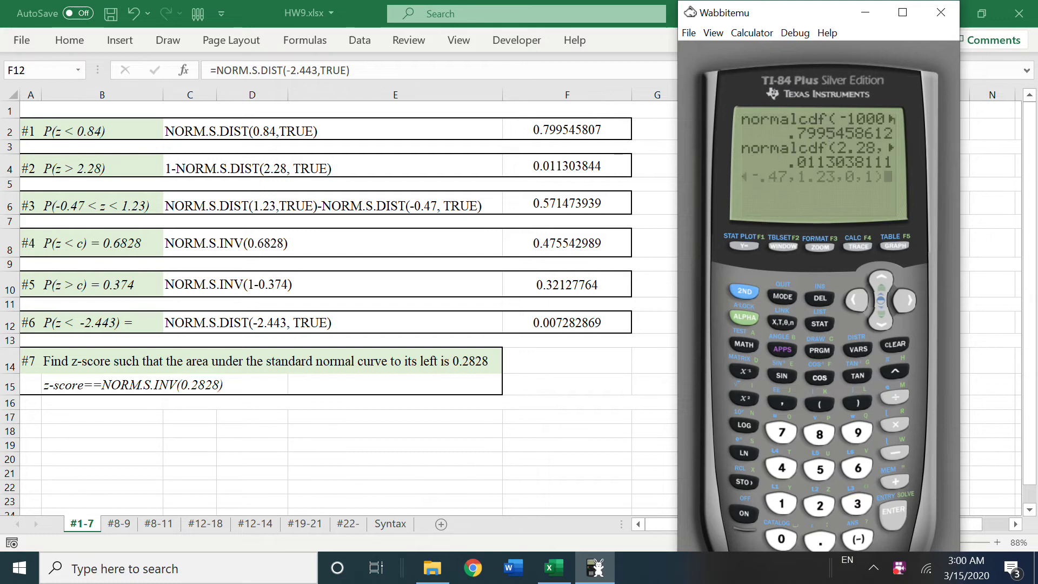
key(Return)
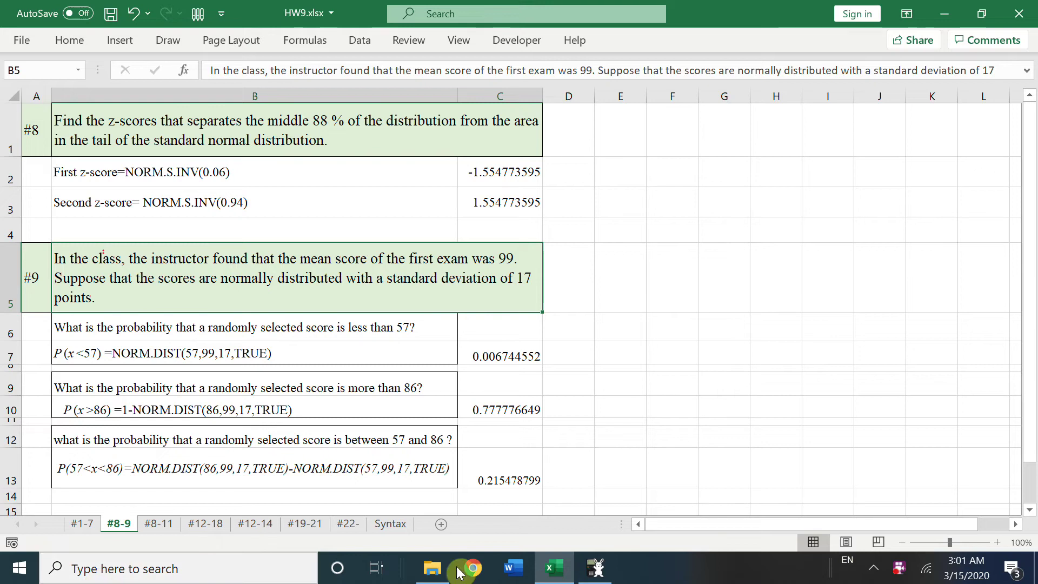
Switch to the Wabbitemu calculator and start a normalcdf calculation for problem #9 with lower bound -1000.
click(595, 568)
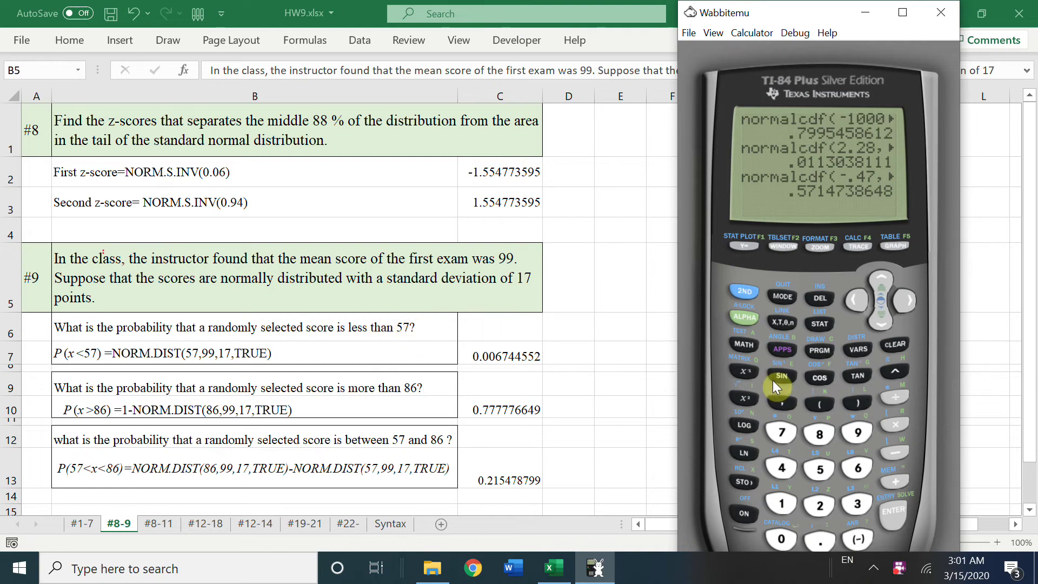
click(747, 300)
click(853, 352)
key(2)
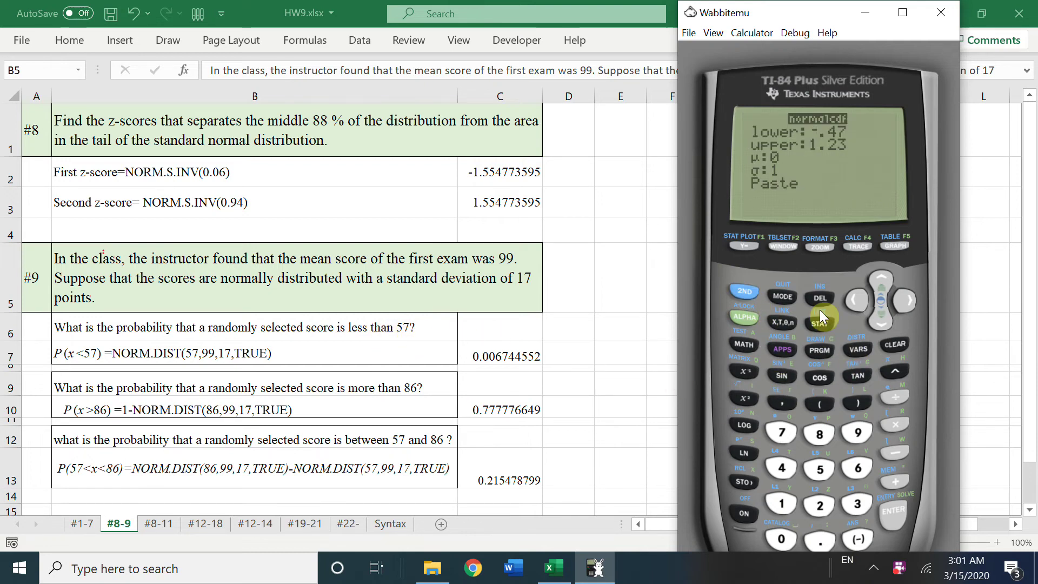
key(Right)
key(Delete)
key(Delete)
key(Delete)
click(787, 508)
click(779, 539)
click(780, 539)
click(779, 539)
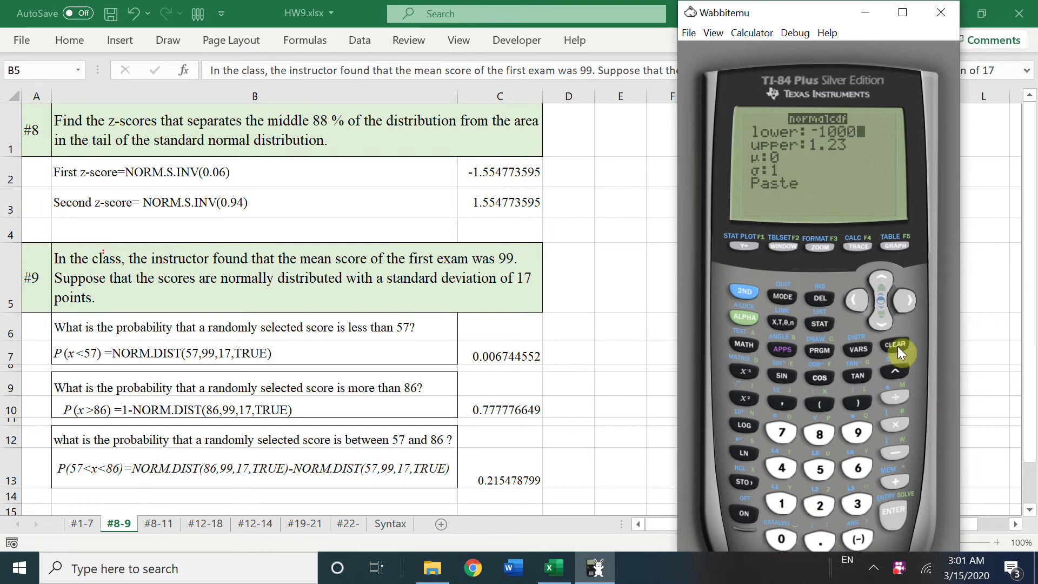
Set the normalcdf upper bound to 57, mean to 99 and standard deviation to 17, and evaluate P(x < 57).
click(883, 326)
click(814, 470)
click(784, 433)
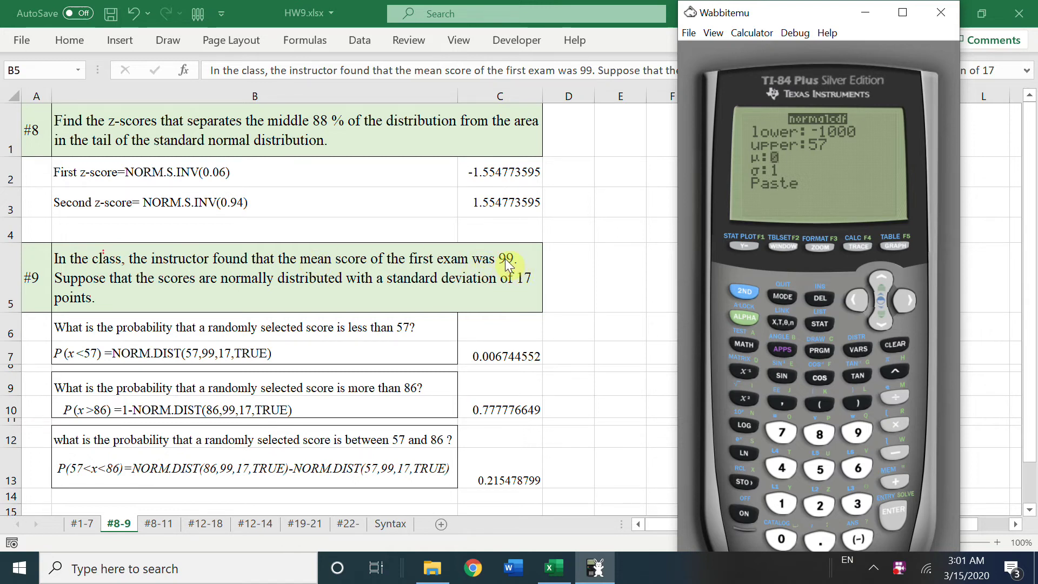
double_click(859, 432)
click(881, 323)
click(780, 503)
click(779, 435)
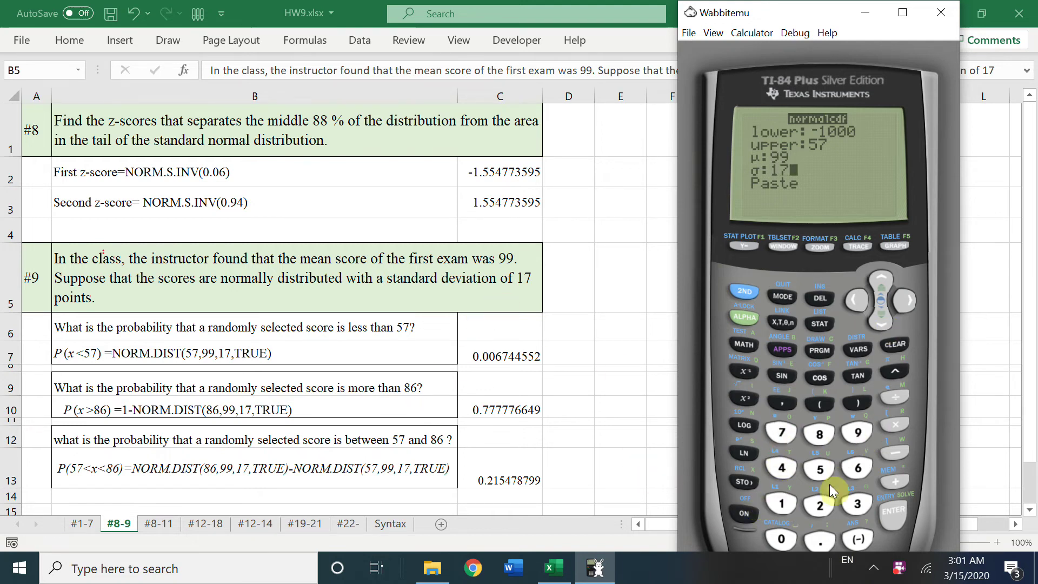
click(889, 518)
click(889, 517)
click(890, 517)
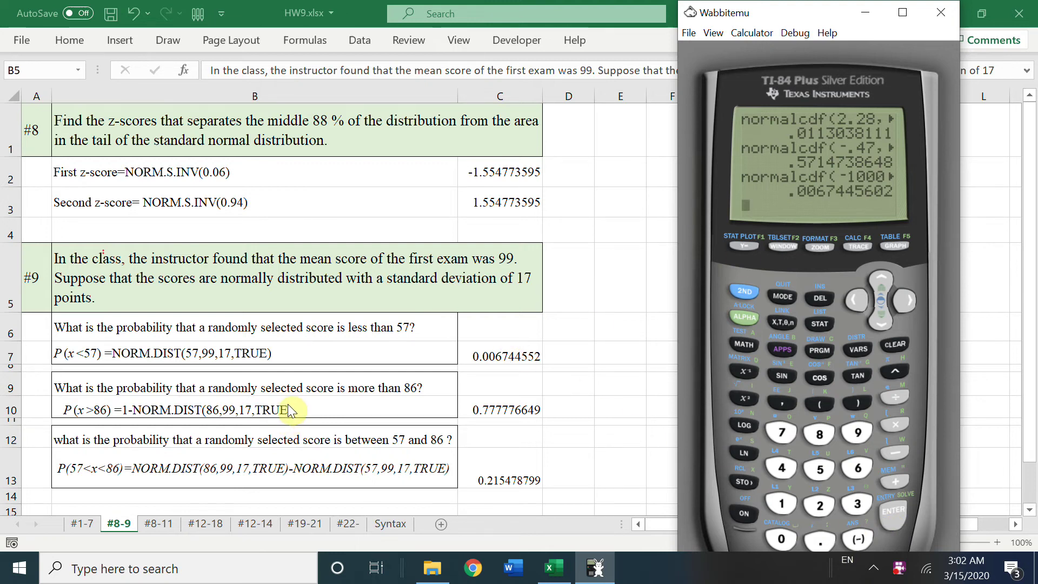
Evaluate a new normalcdf with lower bound 86 and upper bound 1000, using mean 99 and standard deviation 17, for P(x > 86).
click(745, 291)
click(859, 349)
click(815, 506)
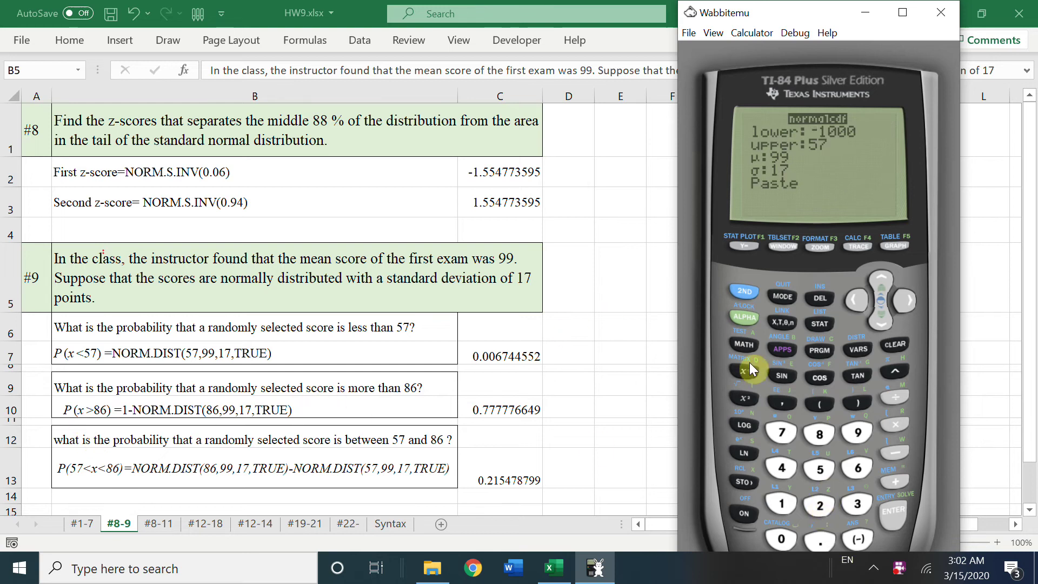
click(826, 435)
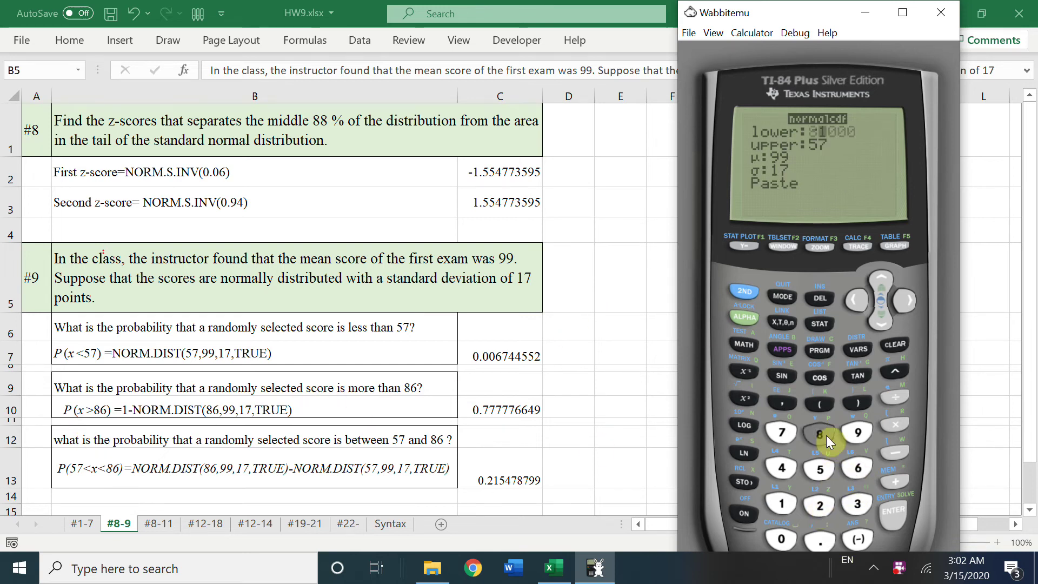
click(856, 464)
click(880, 323)
click(779, 506)
click(780, 537)
double_click(781, 538)
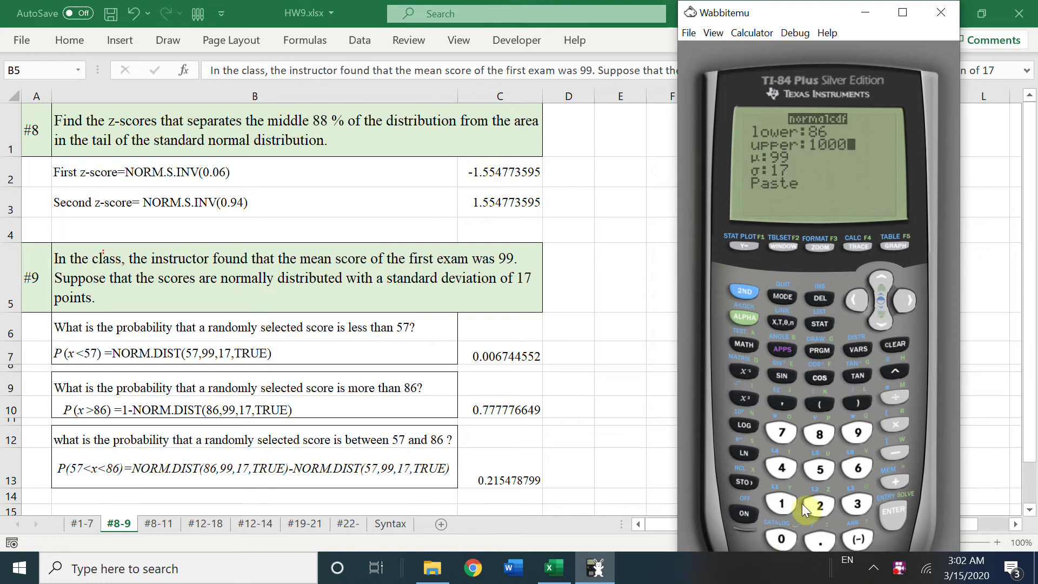
key(Return)
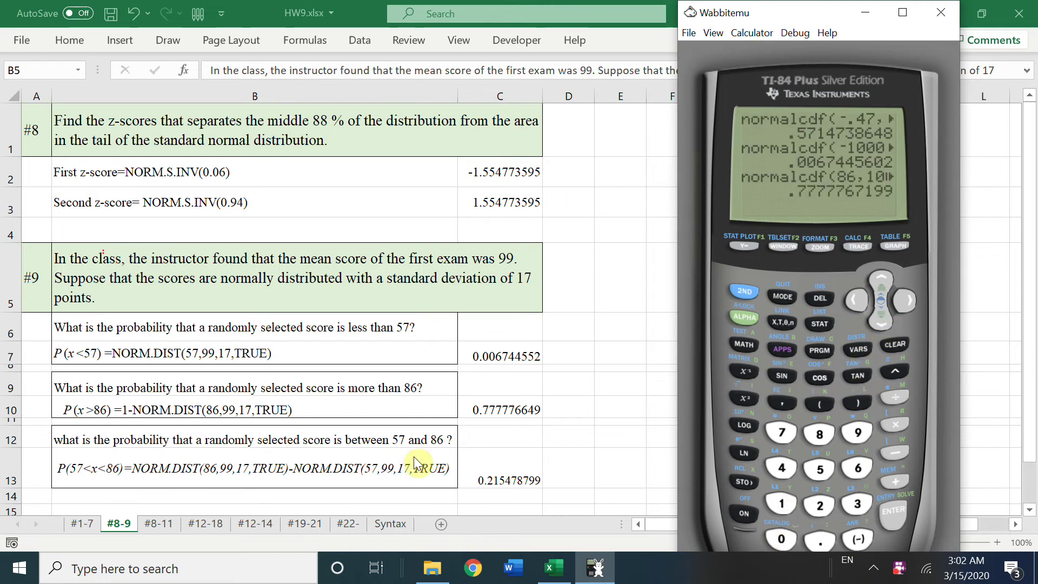
Evaluate a new normalcdf with lower bound 57 and upper bound 86, using mean 99 and standard deviation 17, for P(57 < x < 86).
click(745, 292)
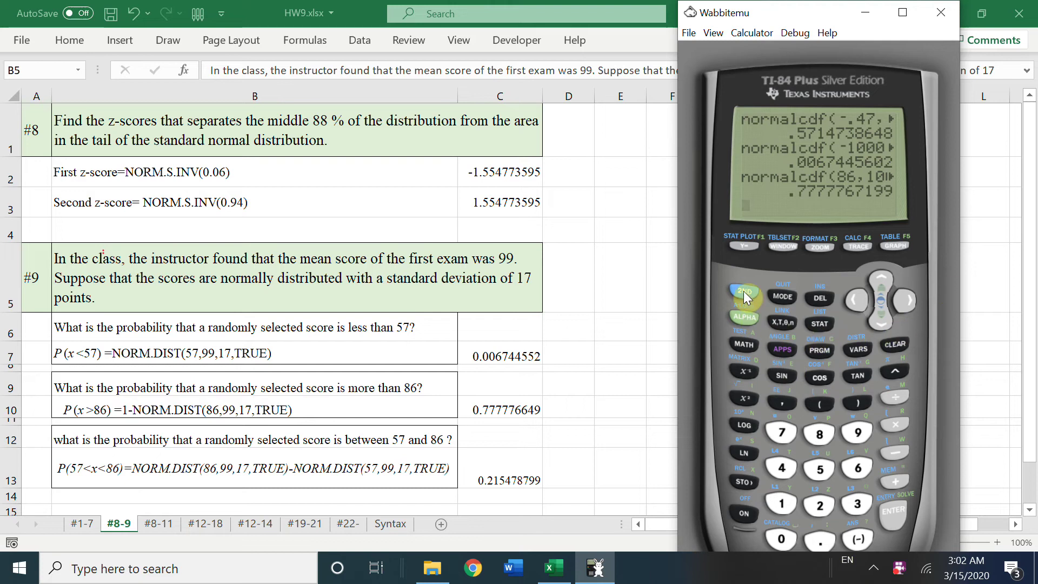
click(857, 350)
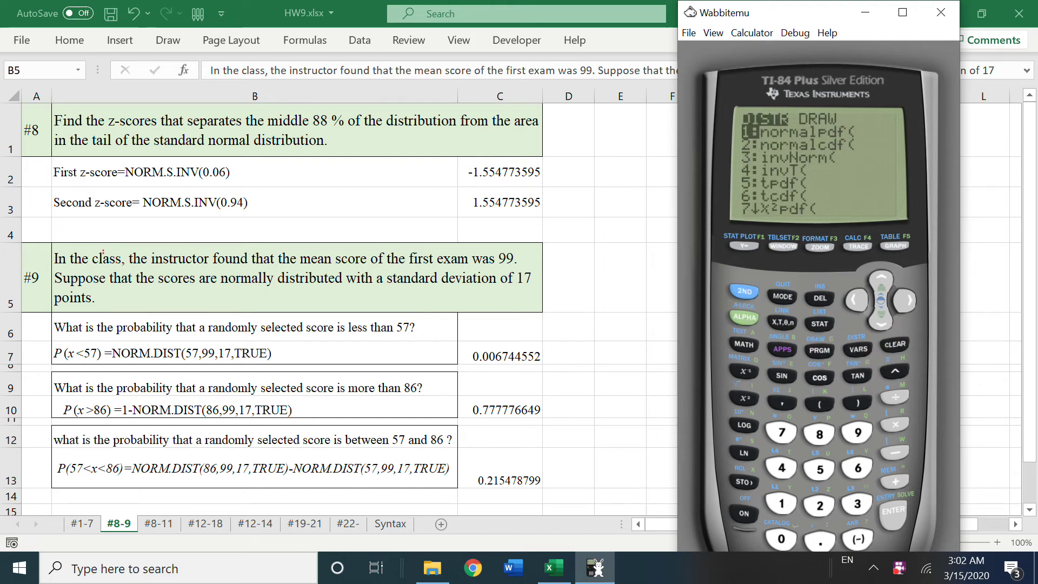
click(822, 507)
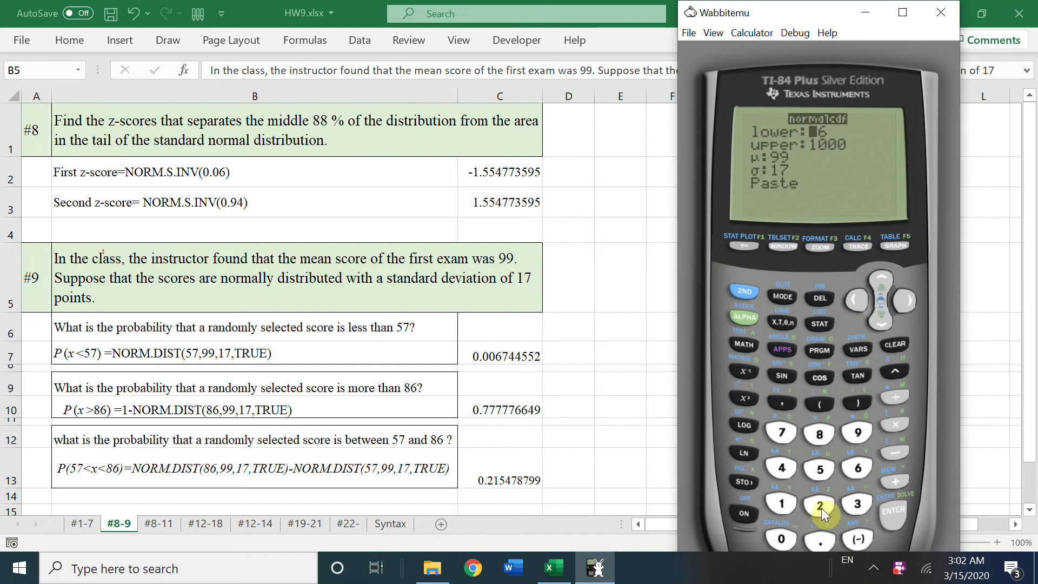
click(818, 468)
click(785, 433)
click(882, 324)
click(827, 433)
click(857, 469)
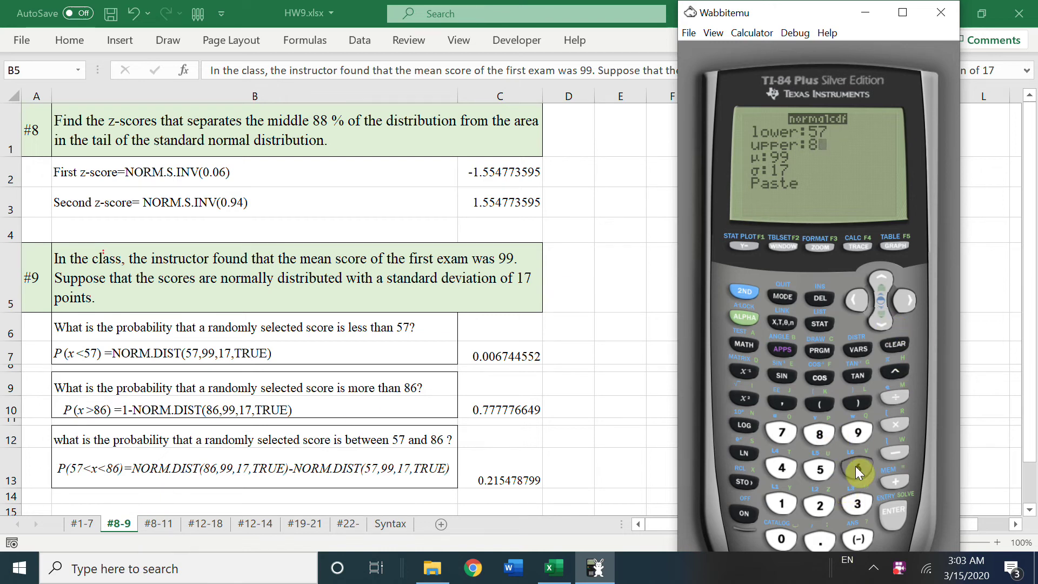
click(891, 520)
click(892, 519)
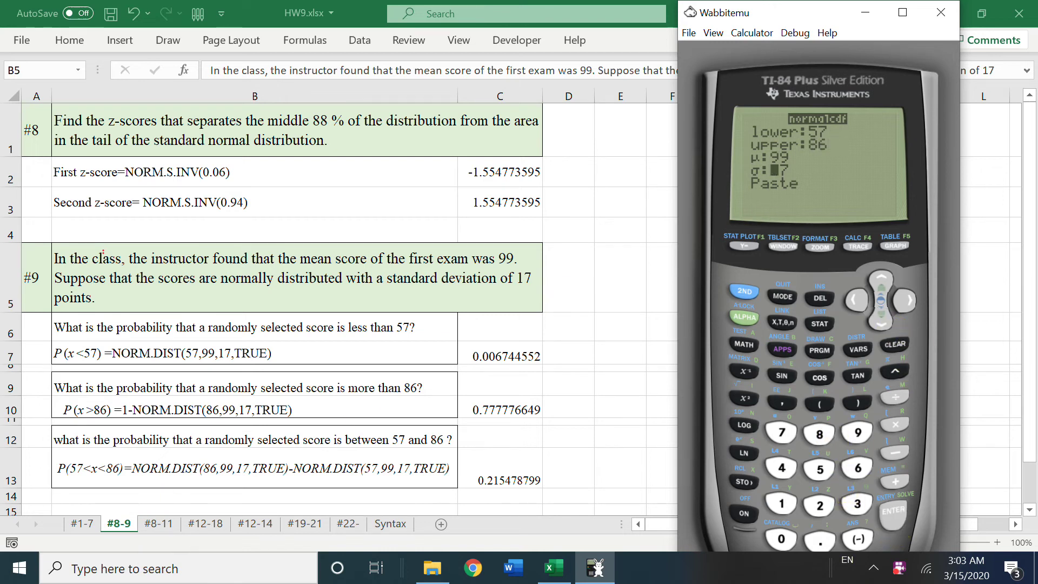
click(892, 519)
click(892, 519)
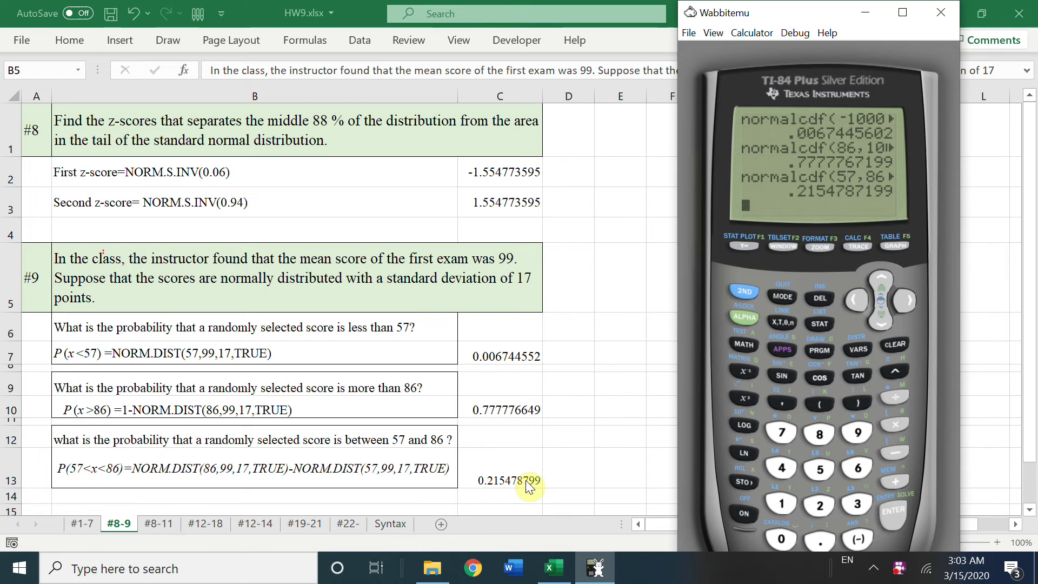
Go to the #12-18 worksheet and evaluate invNorm with area 0.5, mean 0 and standard deviation 1 for problem #15.
key(ctrl+Page_Down)
key(ctrl+Page_Down)
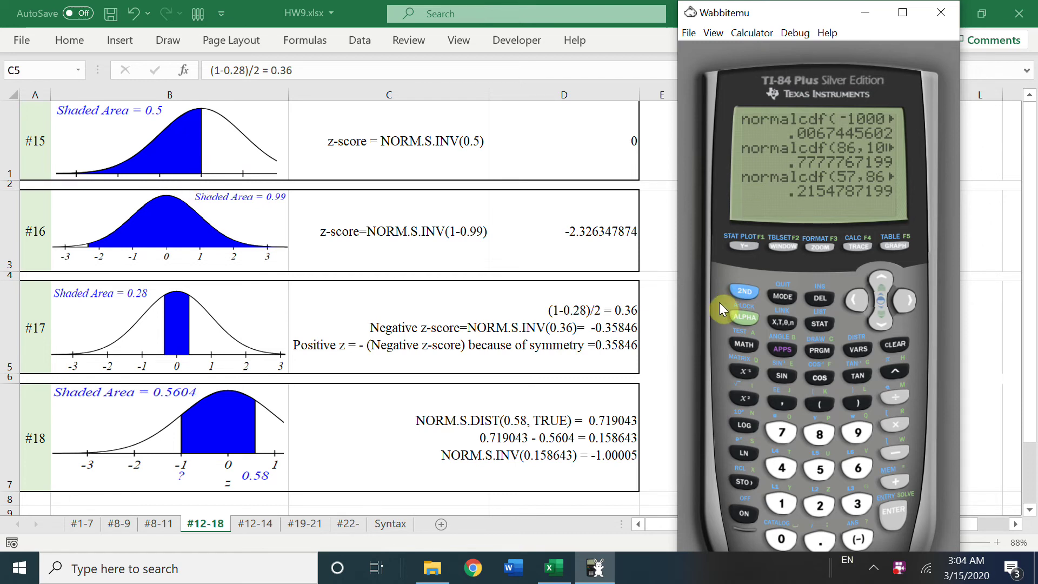
click(745, 290)
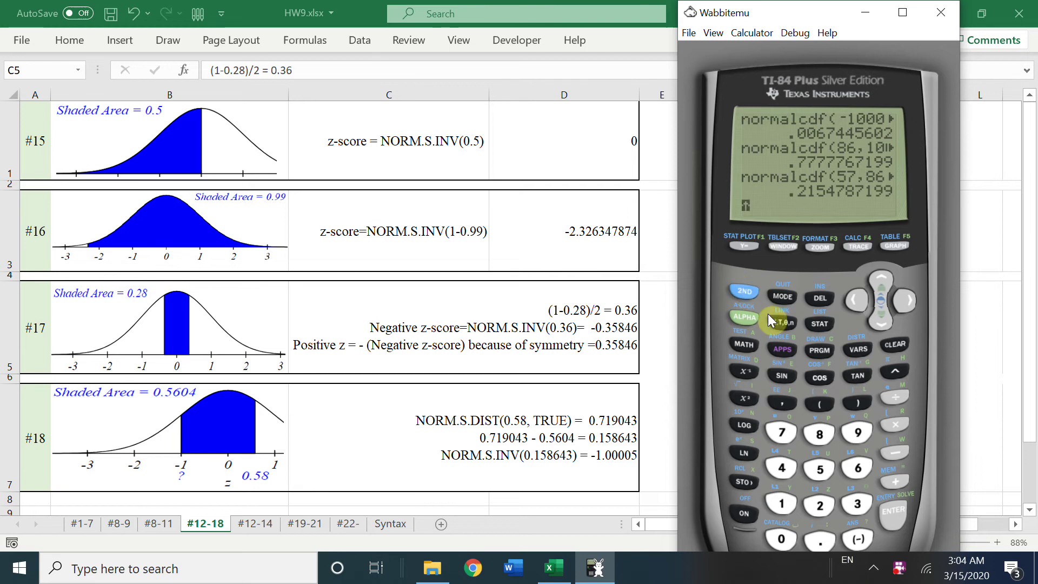
click(855, 352)
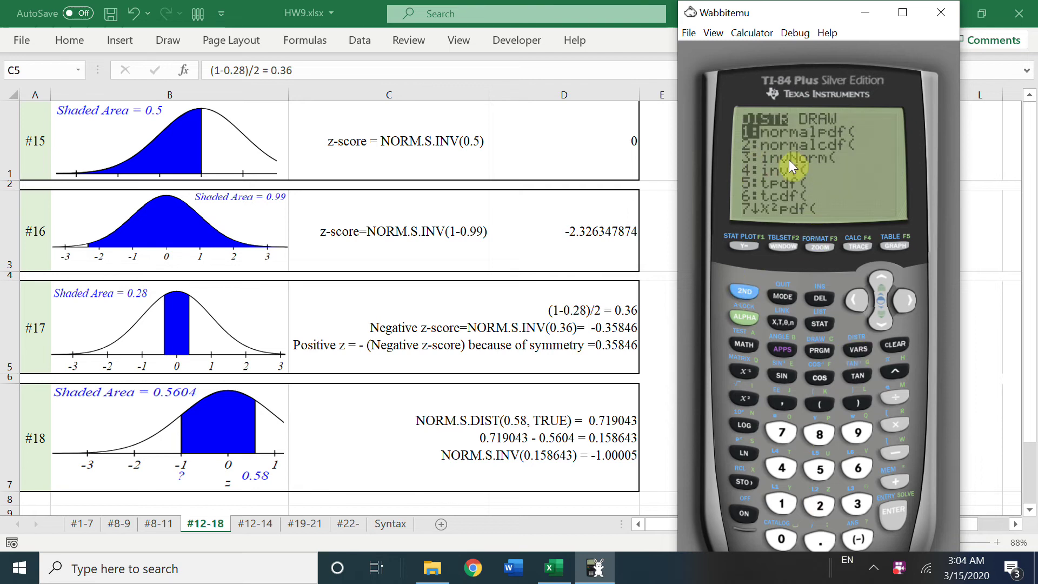
click(857, 503)
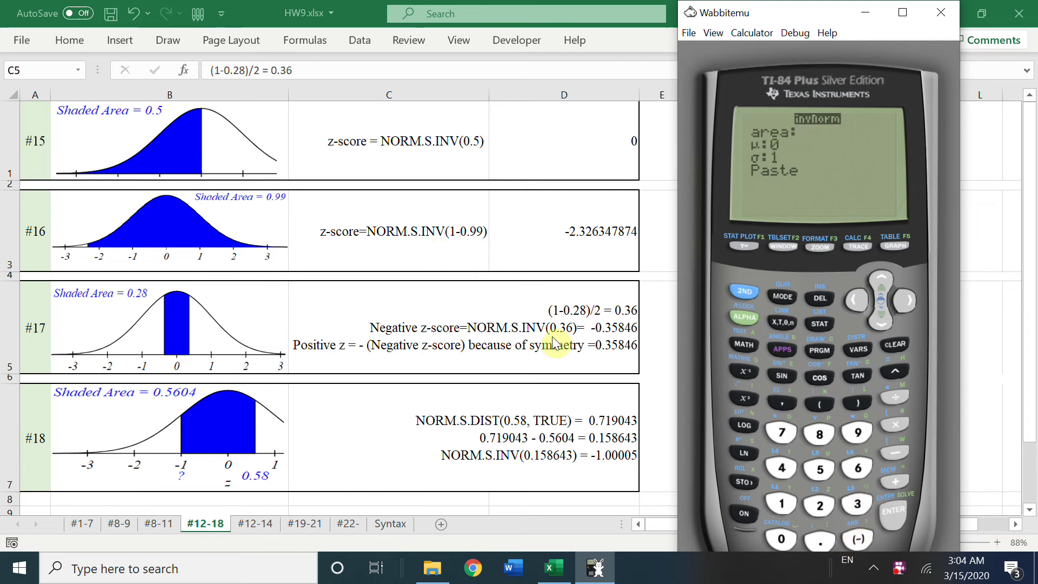
click(781, 538)
click(815, 540)
click(811, 470)
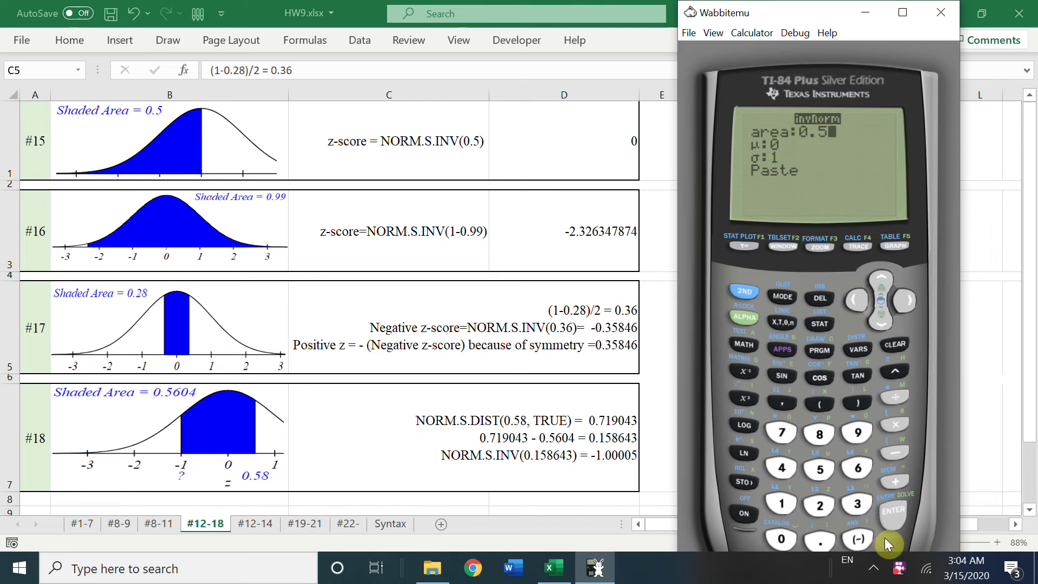
click(893, 511)
click(893, 511)
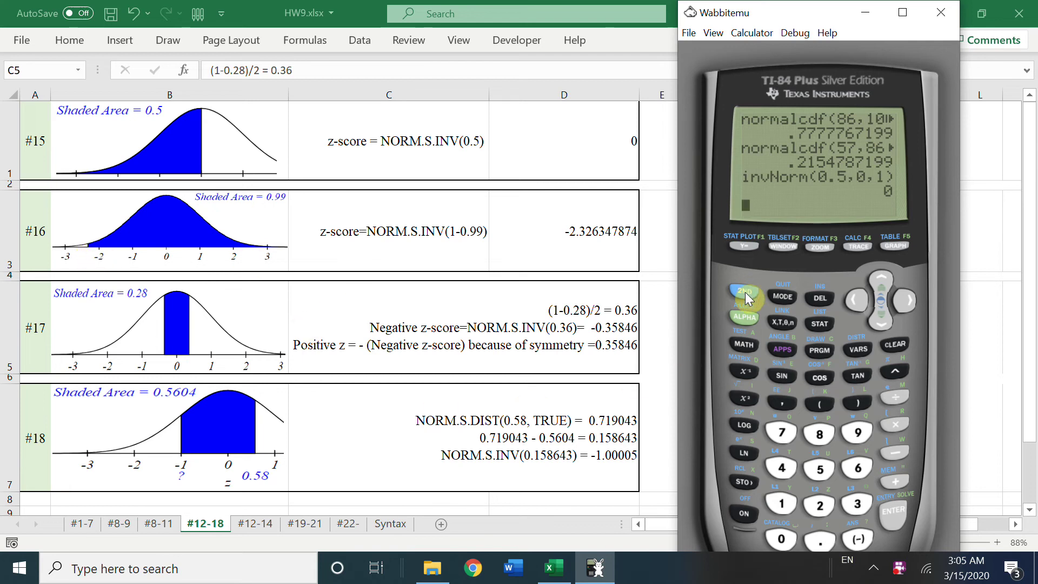
Evaluate invNorm with area 1-0.99, mean 0 and standard deviation 1 on the calculator for problem #16.
click(858, 346)
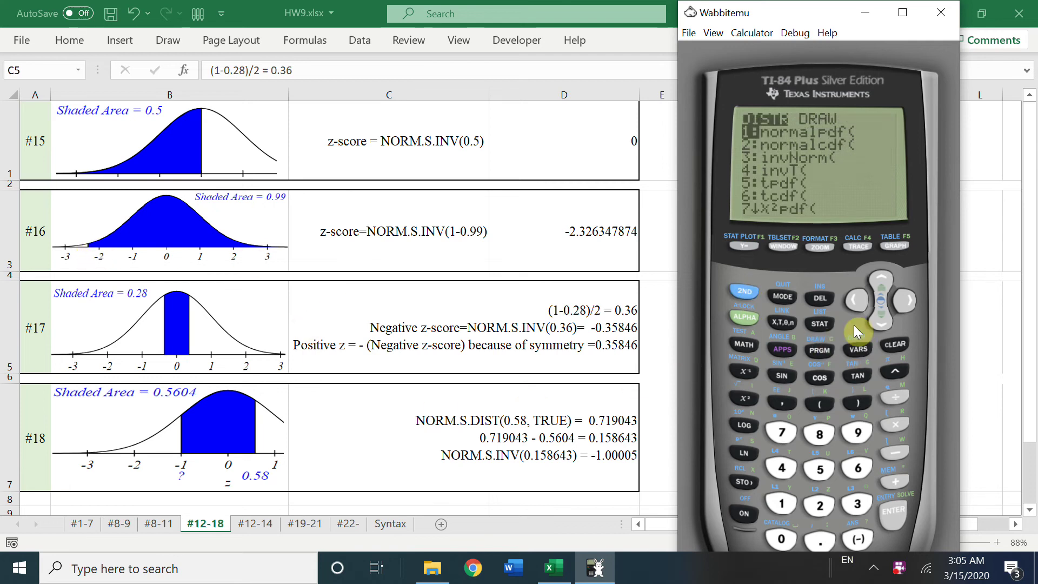
click(857, 503)
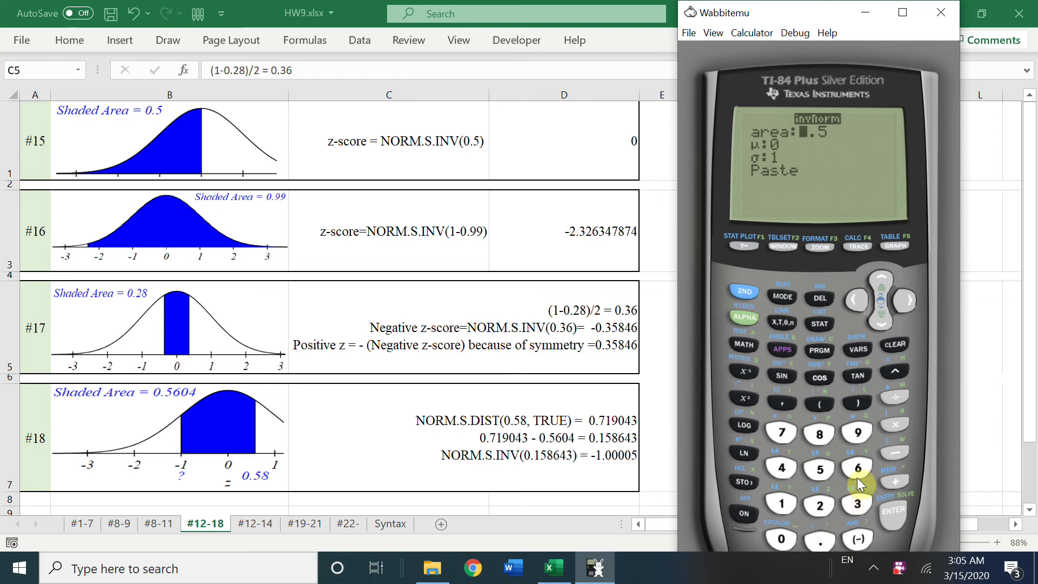
click(782, 504)
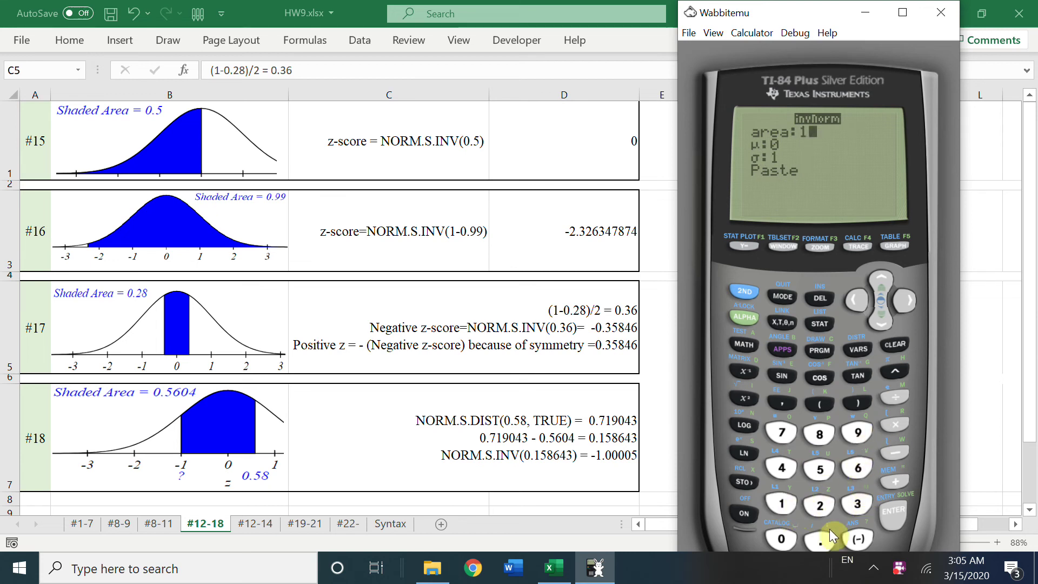
click(893, 450)
click(784, 539)
click(820, 540)
click(857, 433)
click(857, 433)
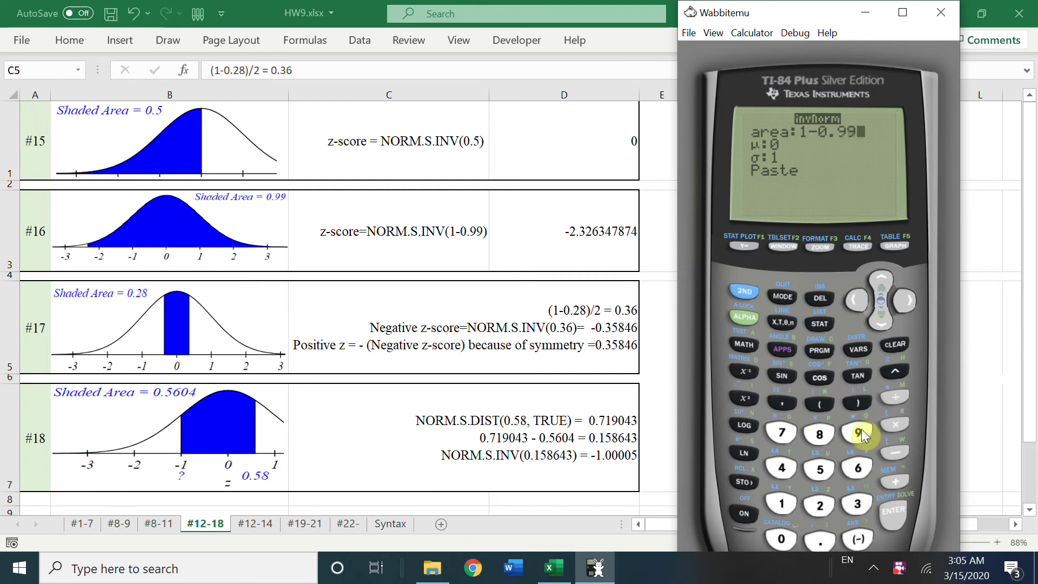
click(877, 320)
click(877, 320)
click(878, 320)
click(890, 512)
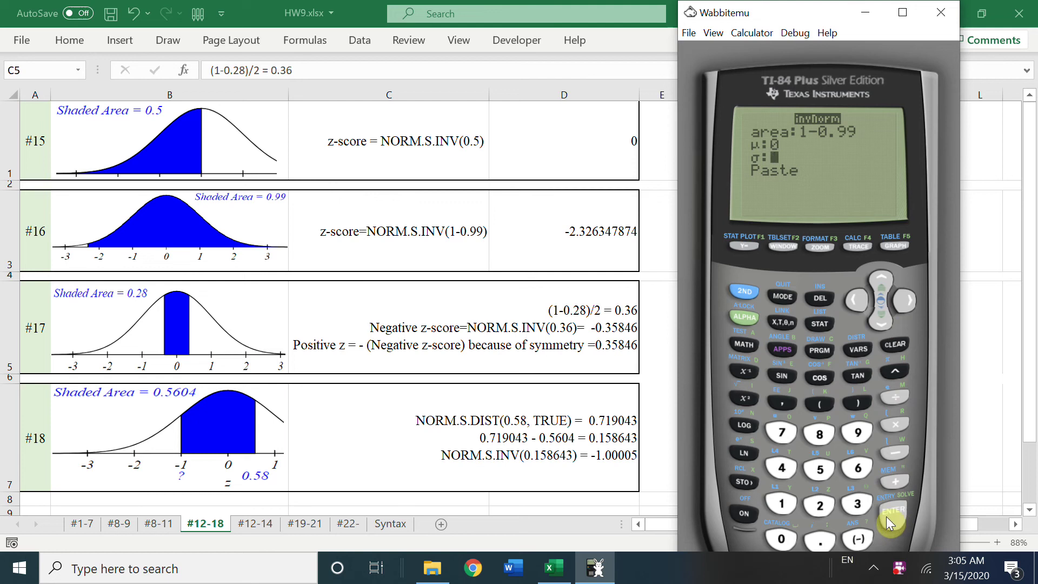
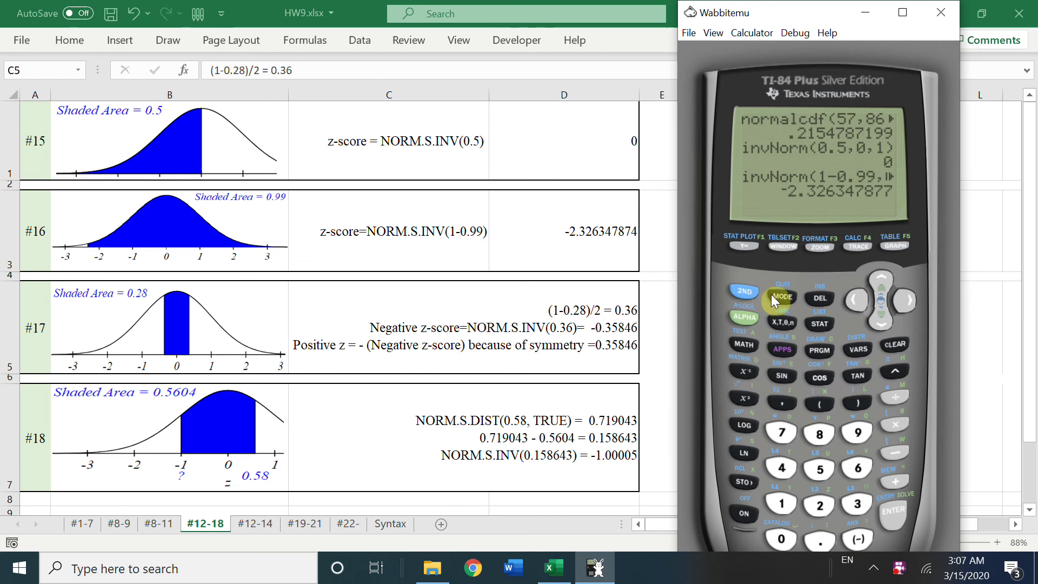
Evaluate invNorm with area 1-0.36, mean 0 and standard deviation 1 to find the positive z-score for problem #17.
click(745, 291)
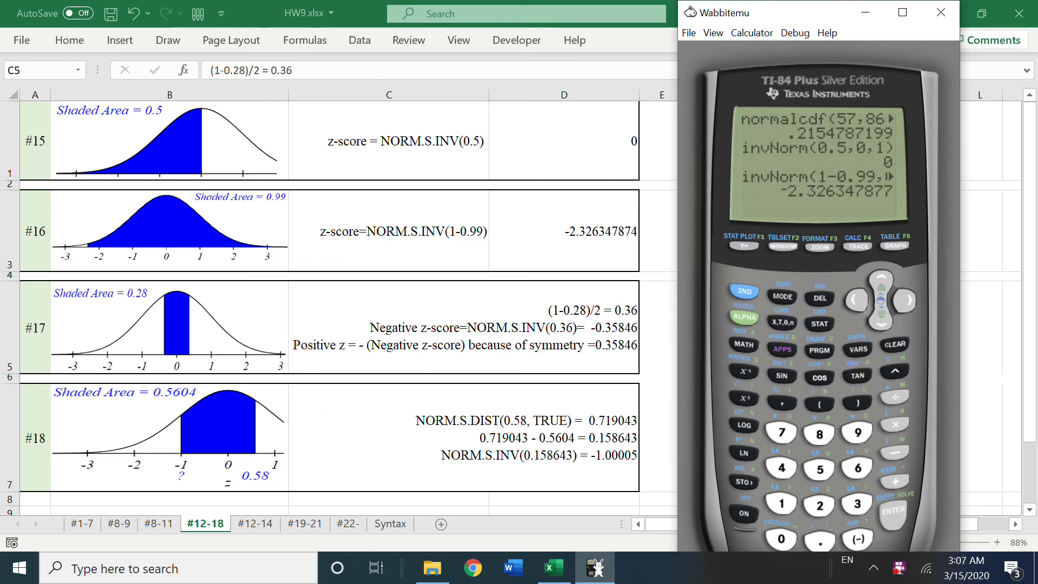
click(858, 349)
click(852, 504)
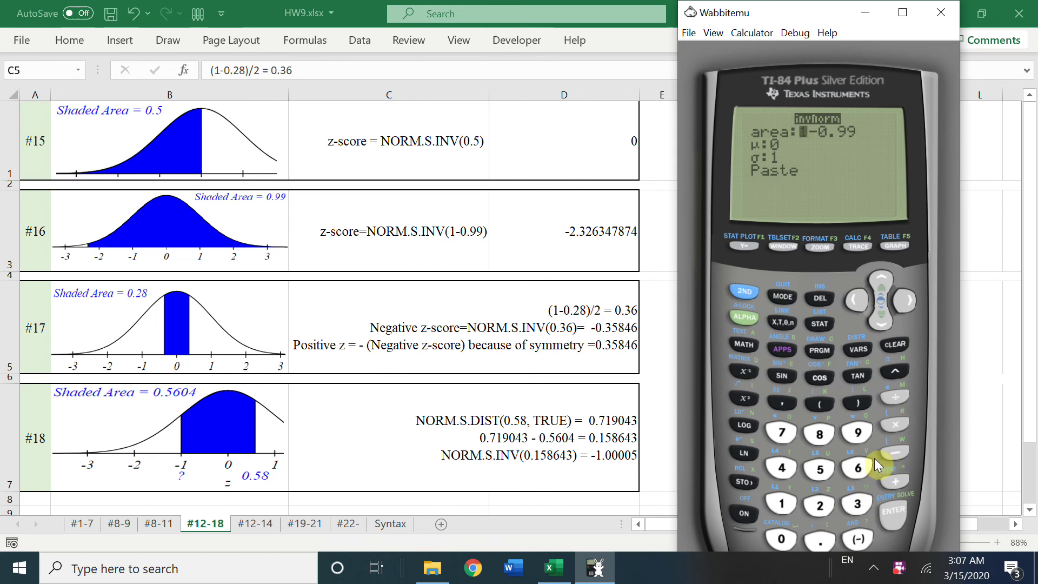
click(778, 511)
click(859, 540)
click(895, 453)
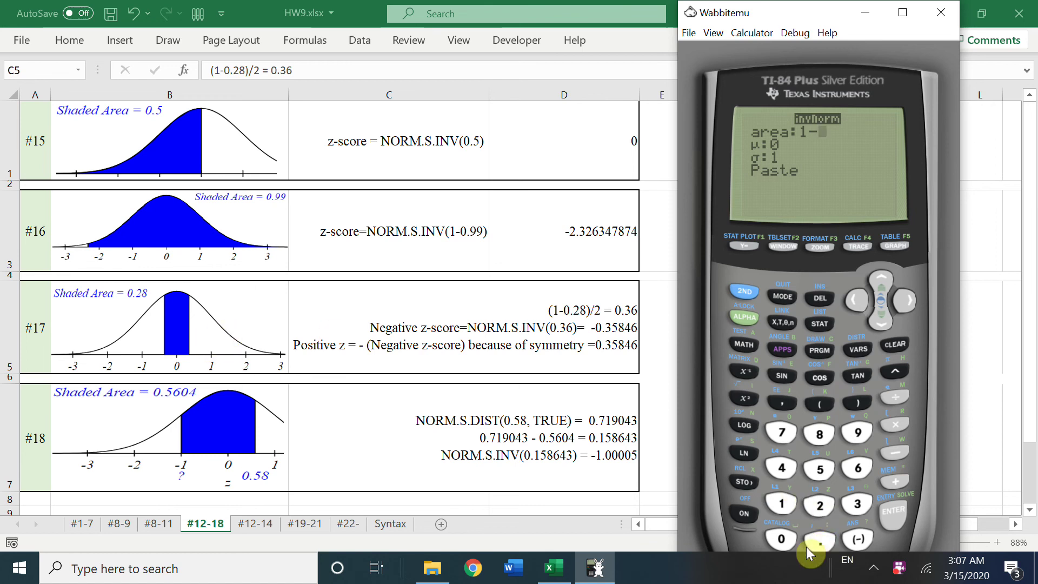
click(782, 538)
click(819, 540)
click(858, 503)
click(857, 466)
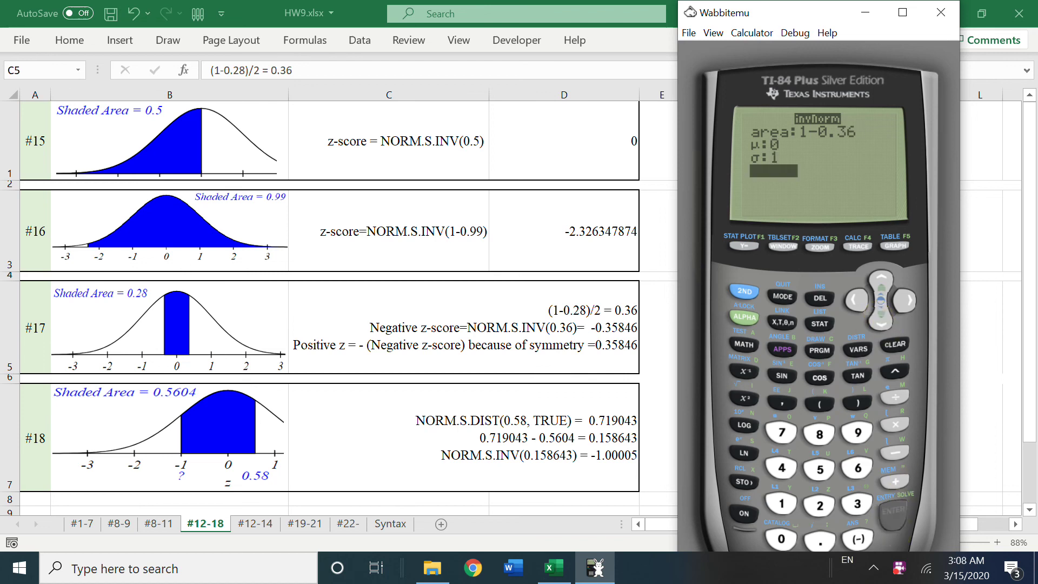
click(892, 524)
click(892, 524)
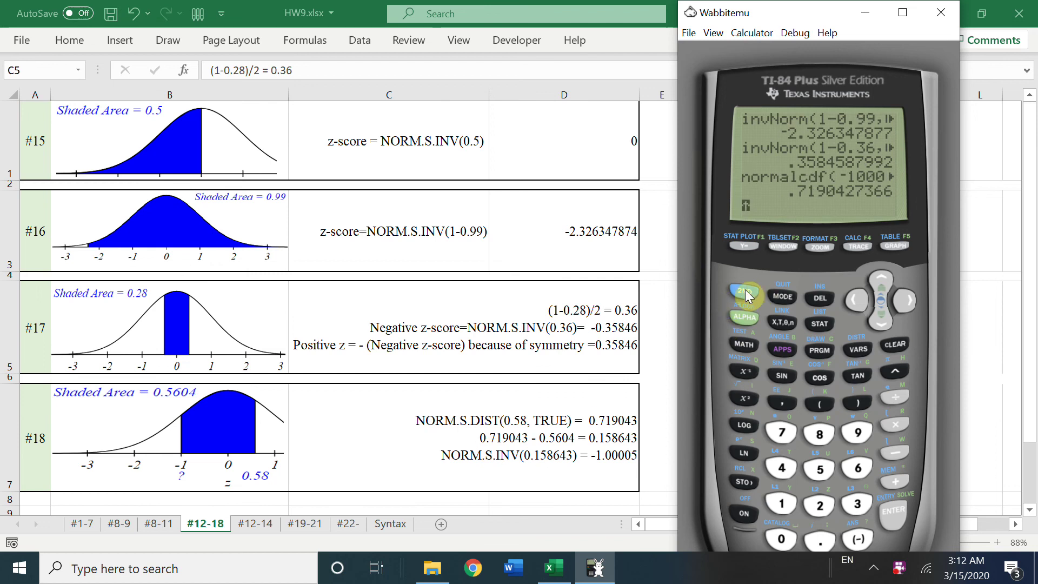
Start a normalcdf calculation for problem #18 with lower bound -1000.
click(850, 349)
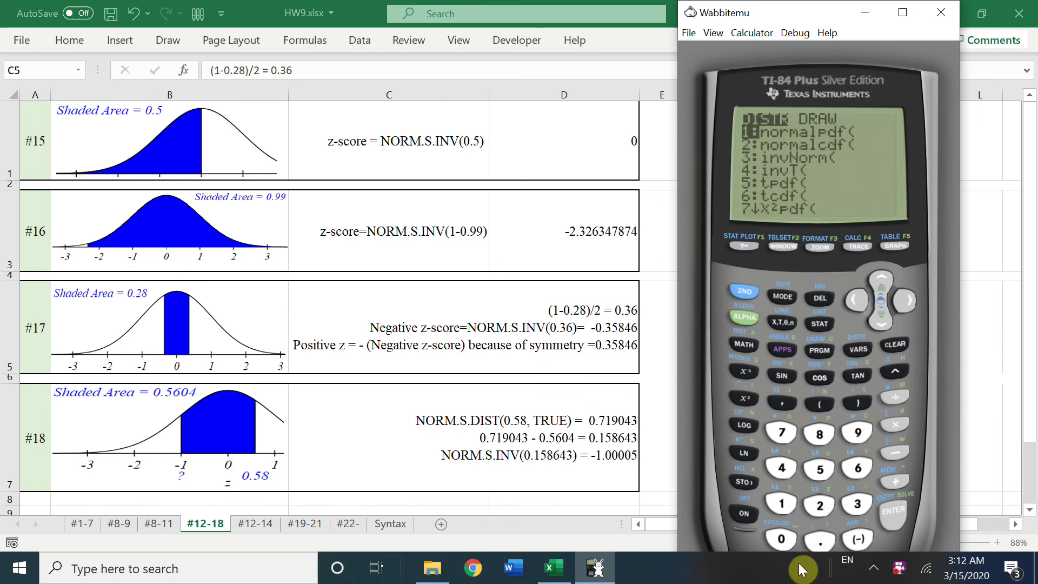
click(819, 507)
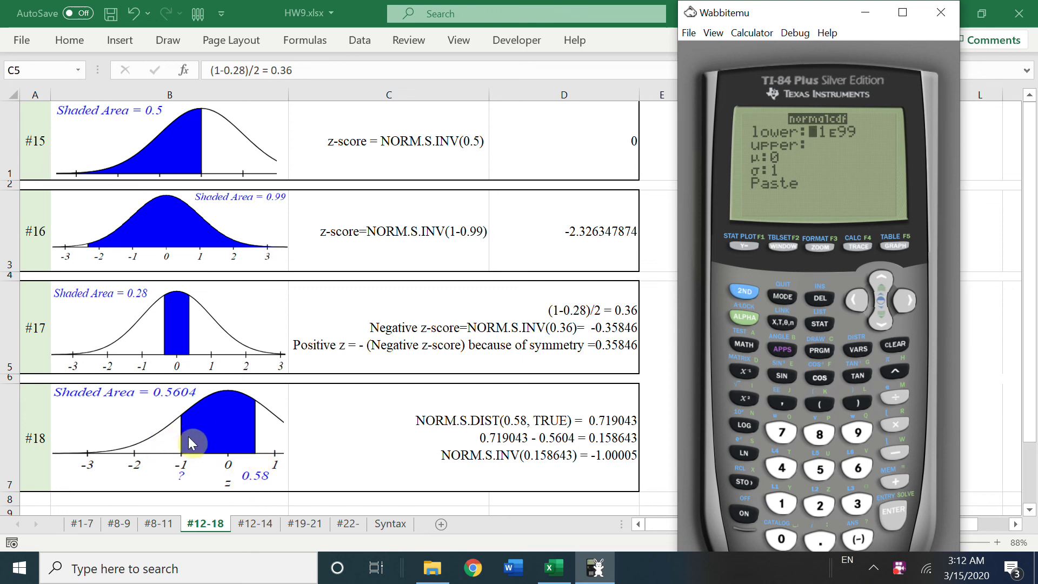
click(857, 539)
click(781, 503)
click(782, 539)
click(781, 539)
click(782, 539)
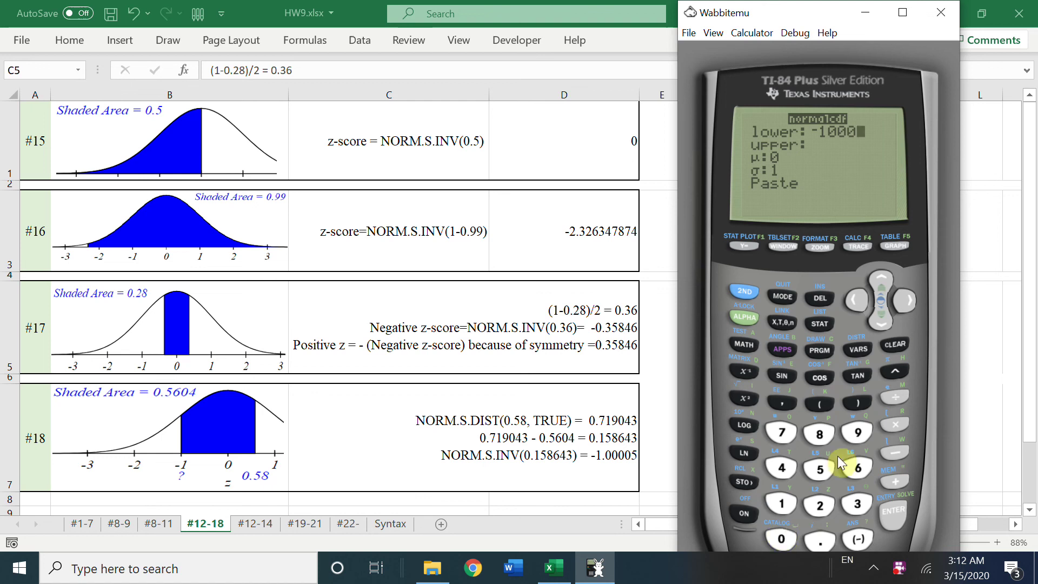
Set the normalcdf upper bound to 0.58 and evaluate it with mean 0 and standard deviation 1.
click(883, 326)
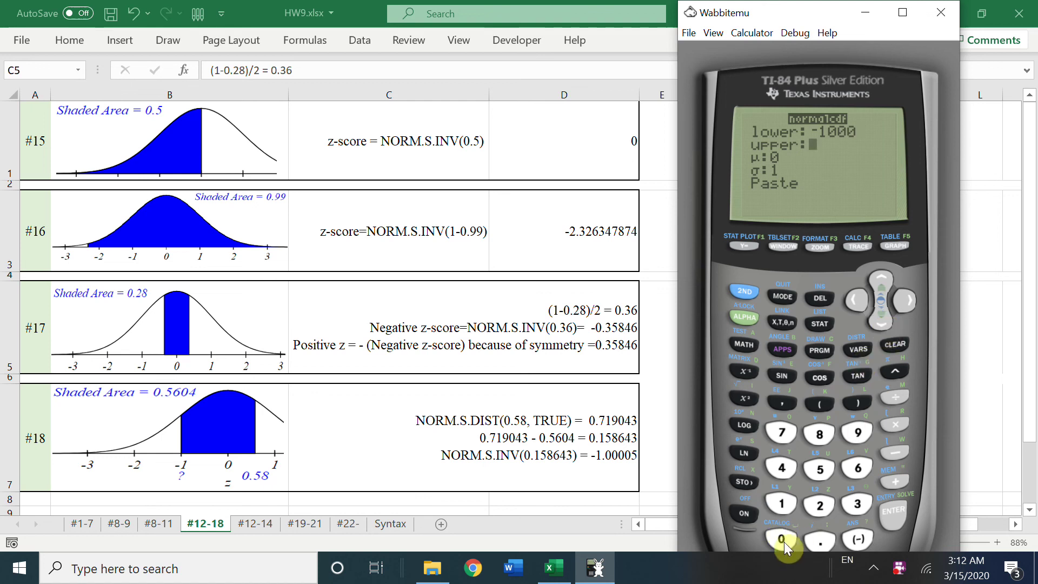
click(818, 459)
click(819, 434)
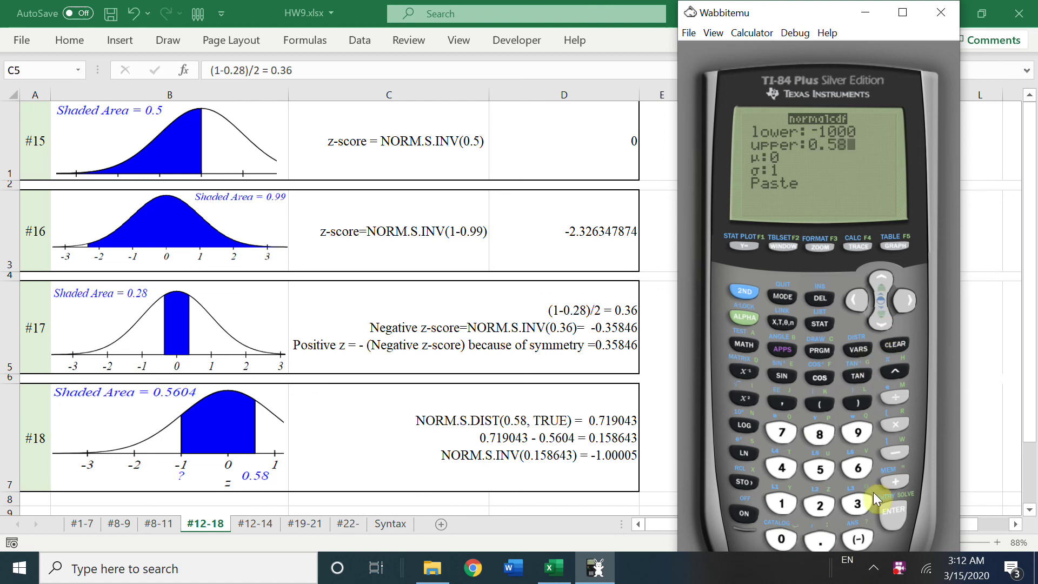
click(893, 511)
click(893, 511)
click(894, 511)
click(894, 511)
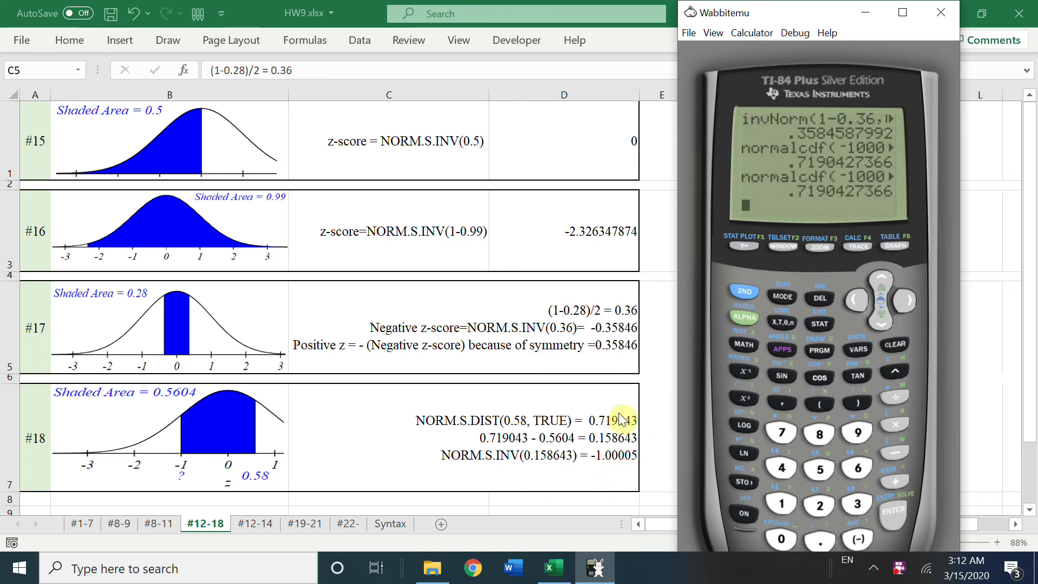
Start an invNorm calculation for the unknown z-score in problem #18 with area 0.158643.
click(741, 292)
click(848, 348)
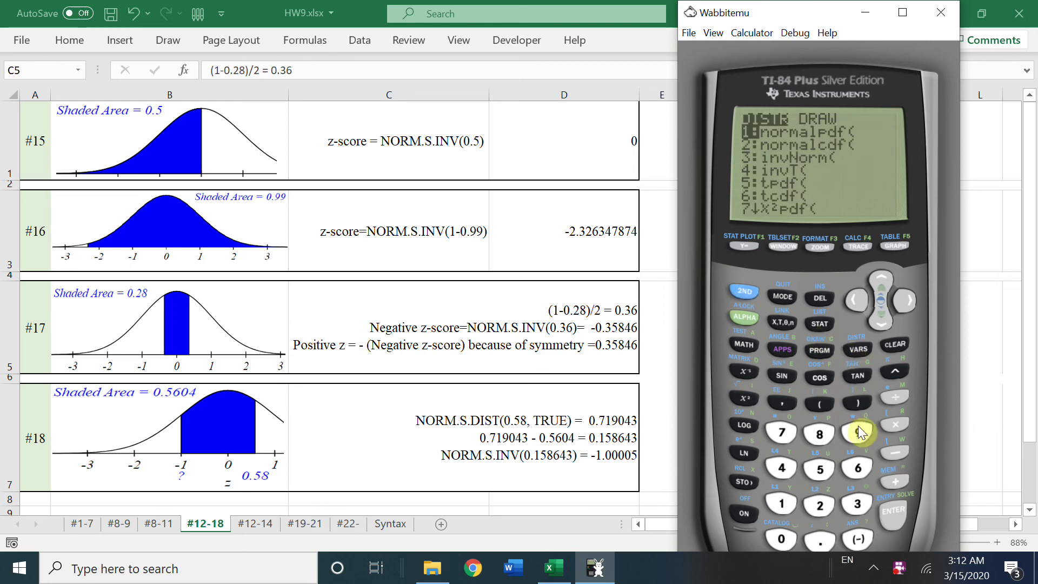
click(853, 506)
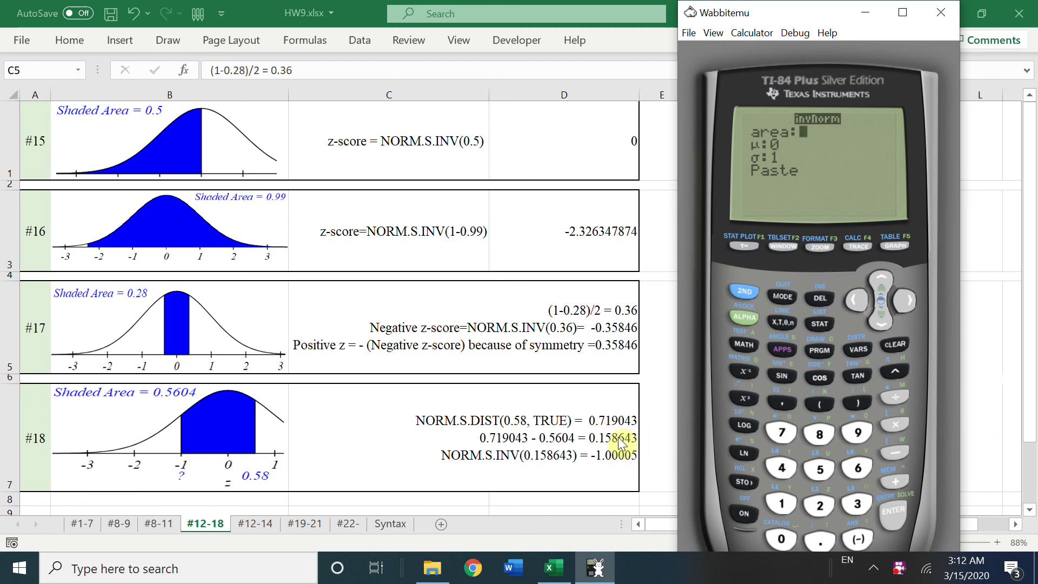
click(819, 539)
click(781, 503)
click(814, 439)
click(853, 466)
click(782, 468)
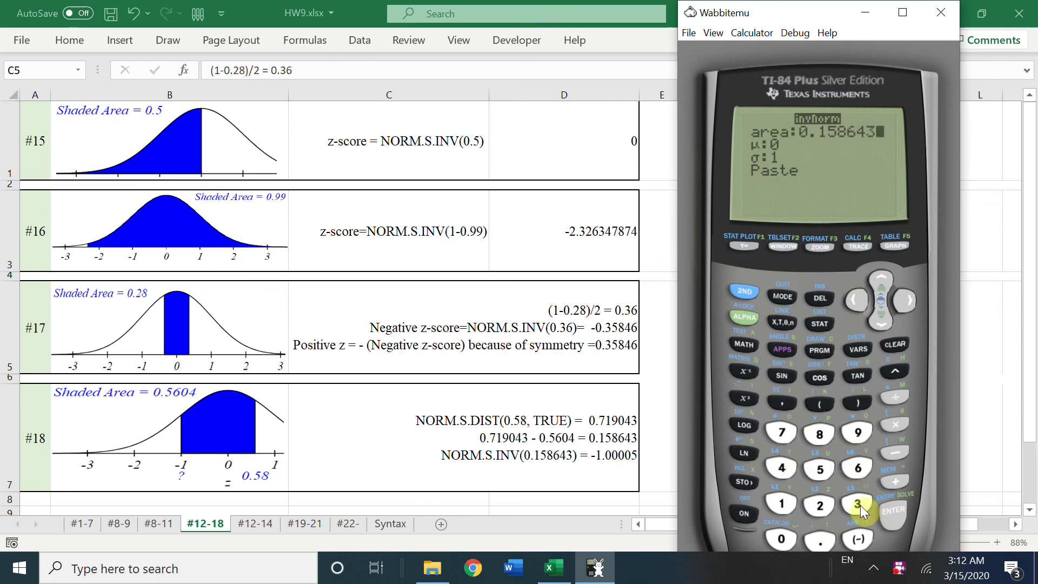
Accept mean 0 and standard deviation 1, paste the invNorm expression and evaluate it.
click(895, 511)
click(895, 511)
click(895, 510)
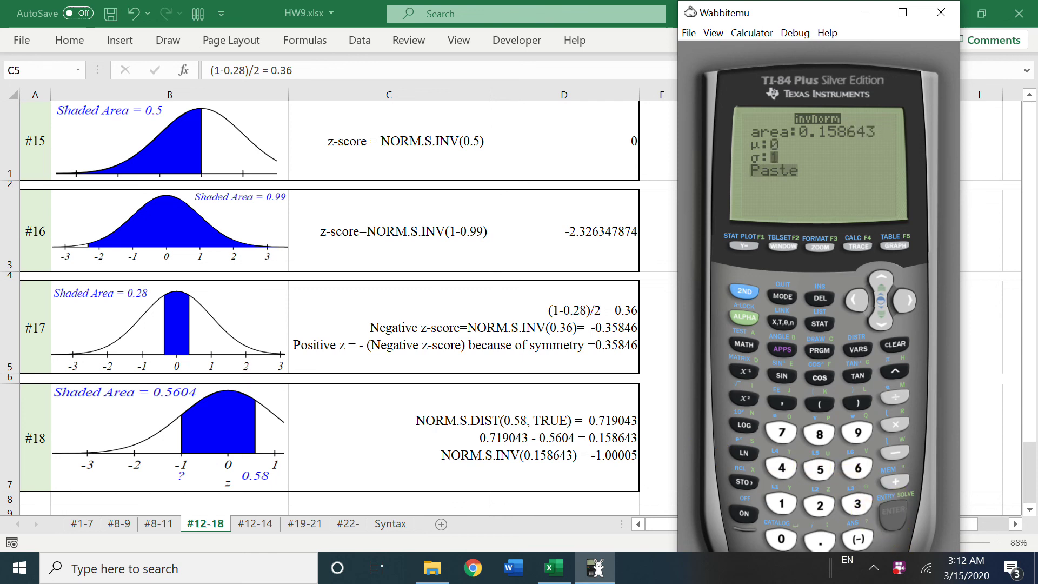
click(895, 510)
click(896, 511)
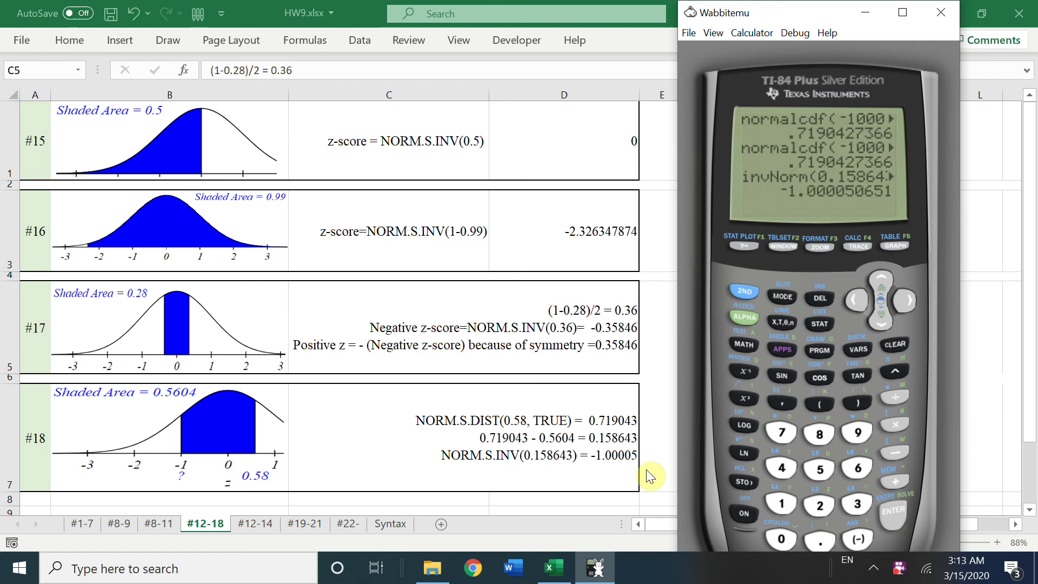